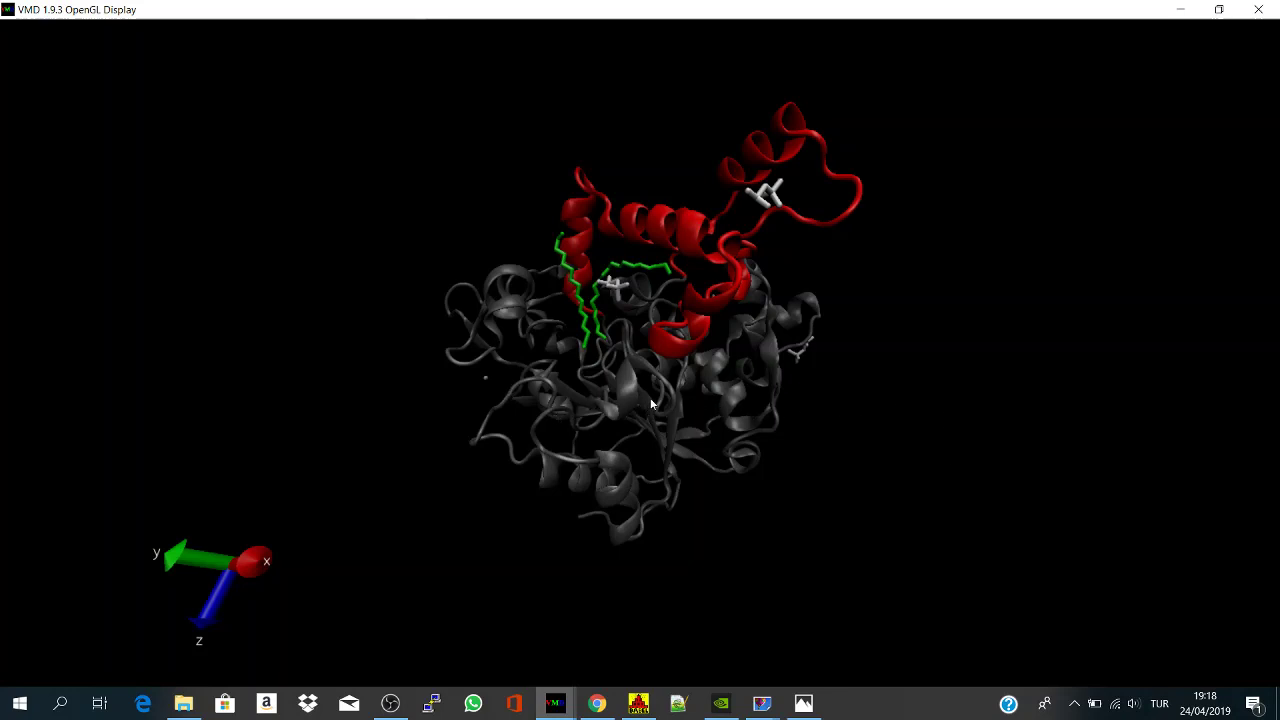
Step: Rotate the lipase cartoon slightly to a new viewing orientation
{"action": "left_click_drag", "start_coordinate": [651, 403], "coordinate": [646, 375]}
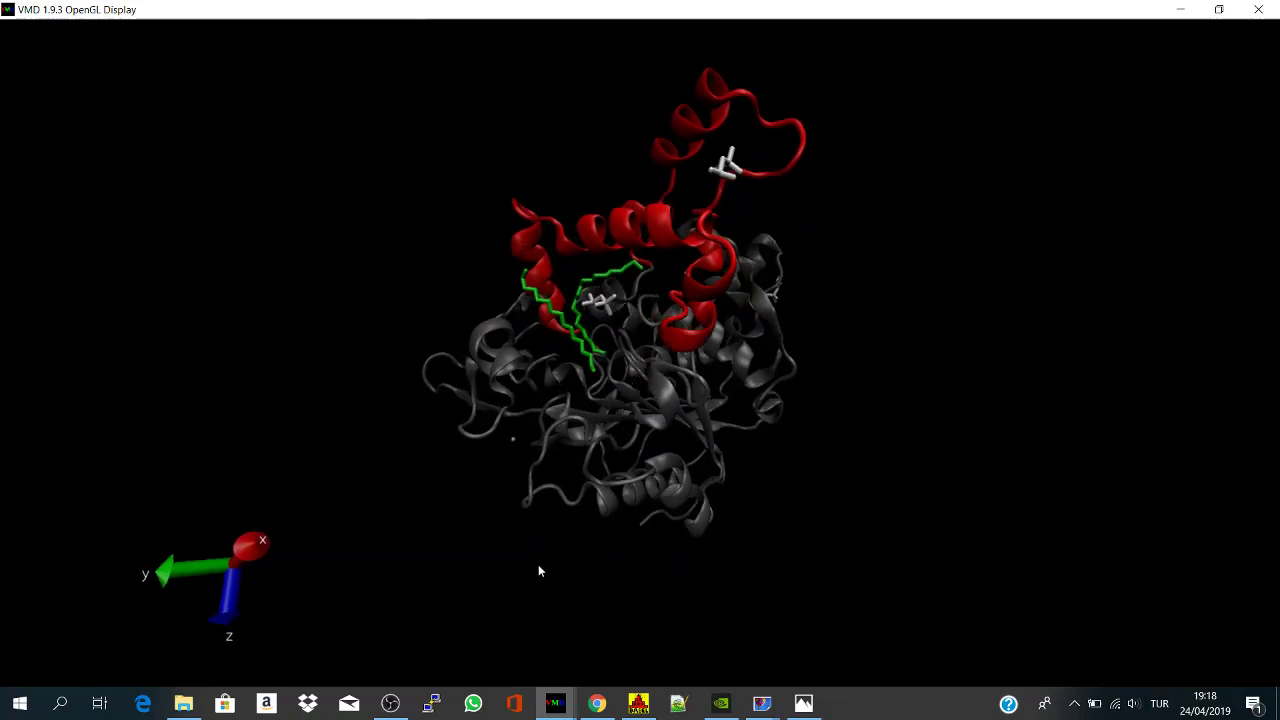
Step: Render the current scene as a snapshot to vmdscenesnapshot.bmp from File > Render
{"action": "left_click", "coordinate": [563, 636]}
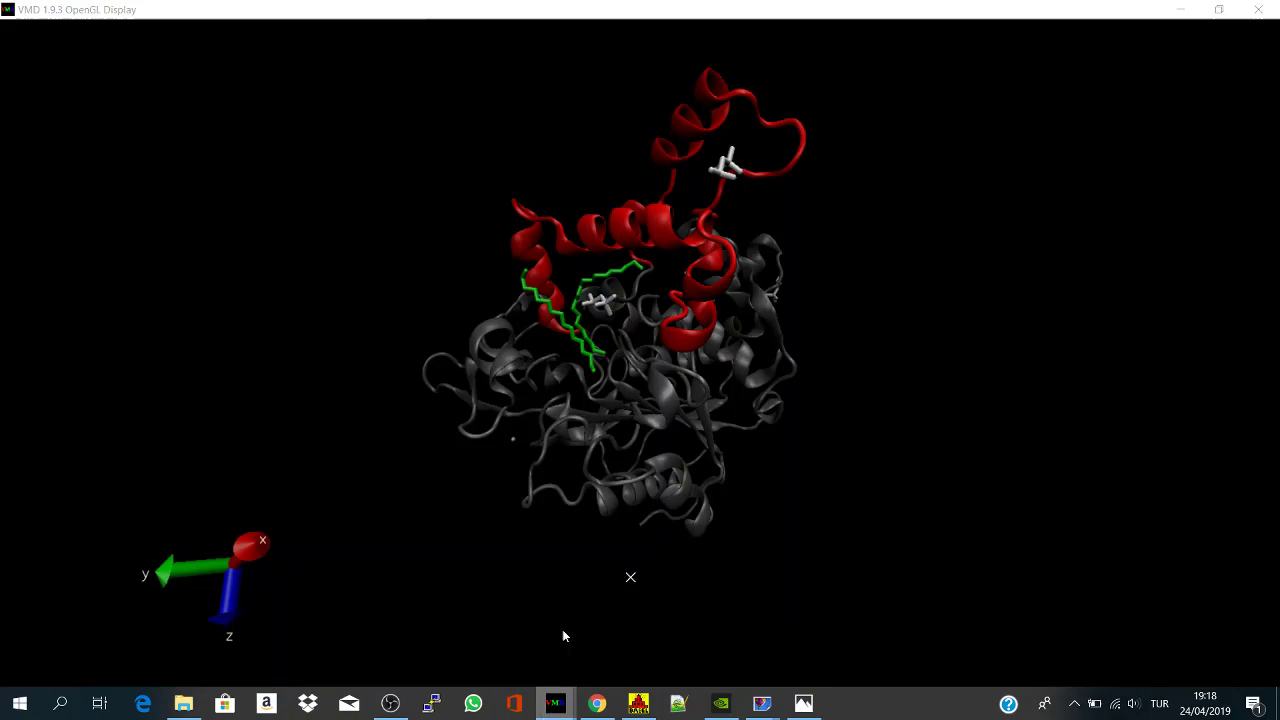
{"action": "left_click", "coordinate": [867, 154]}
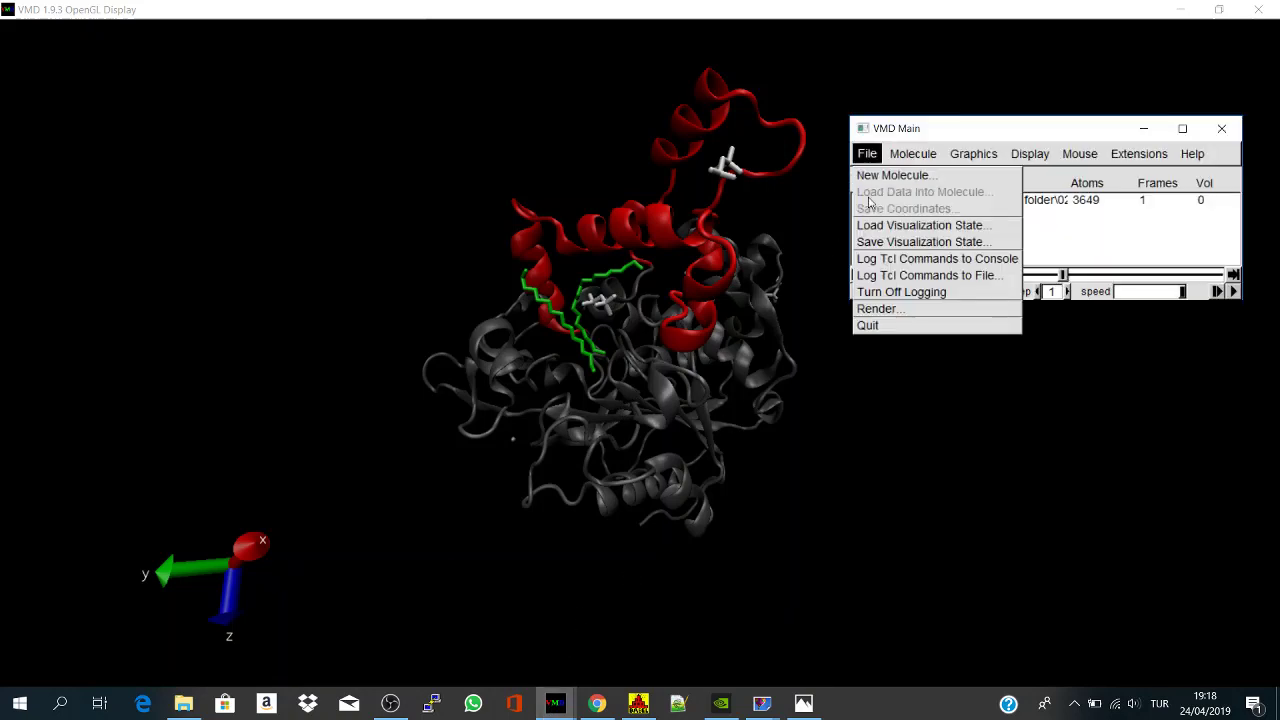
{"action": "left_click", "coordinate": [876, 308]}
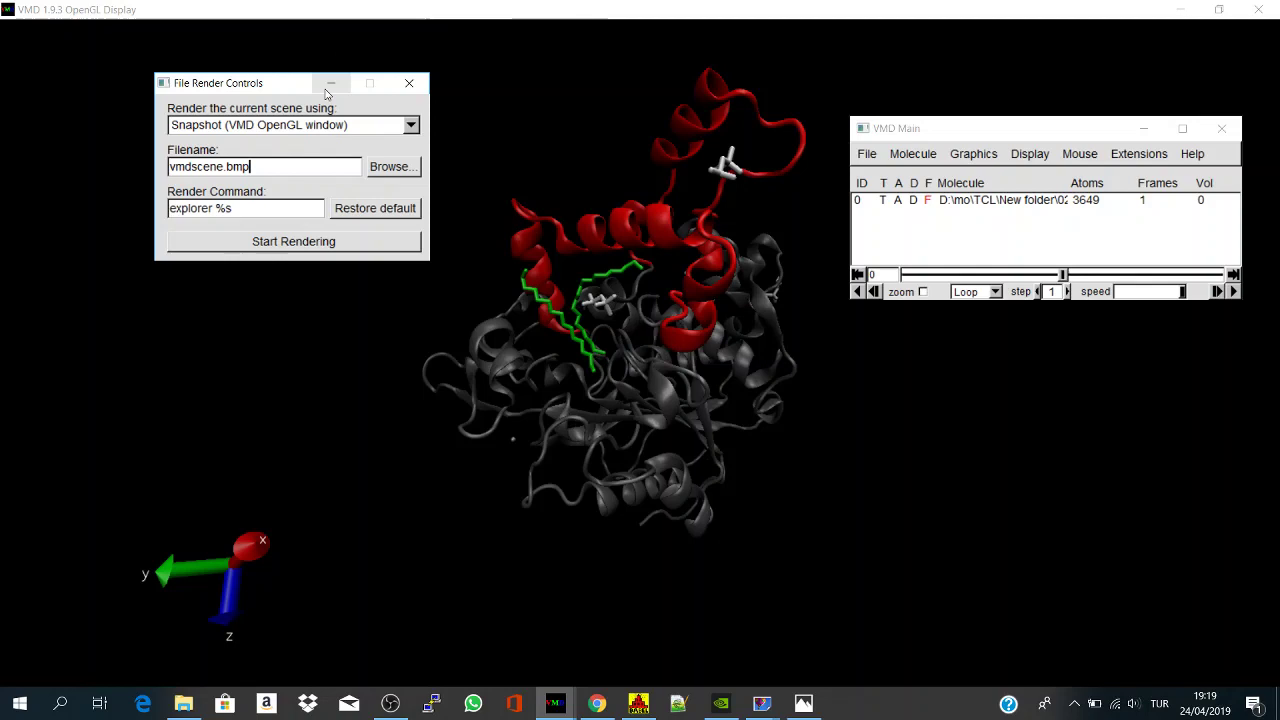
{"action": "left_click", "coordinate": [225, 167]}
{"action": "type", "text": "sn"}
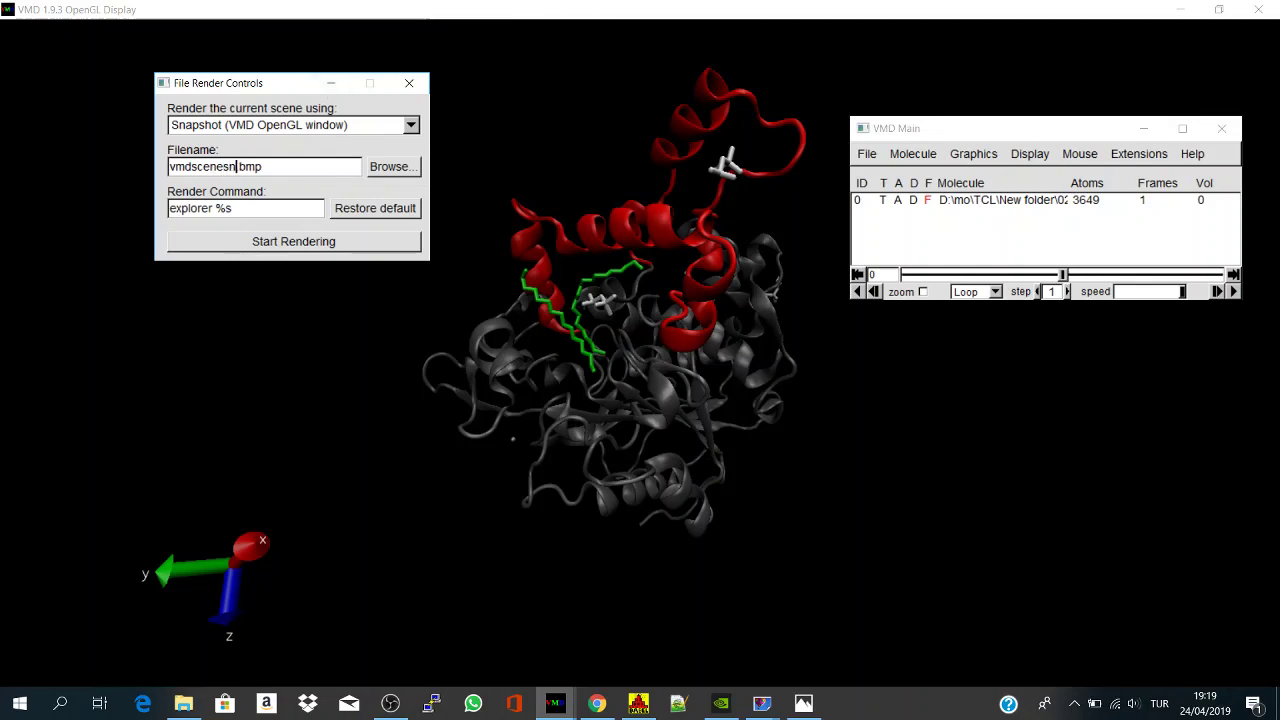
{"action": "type", "text": "apshot"}
{"action": "left_click", "coordinate": [194, 246]}
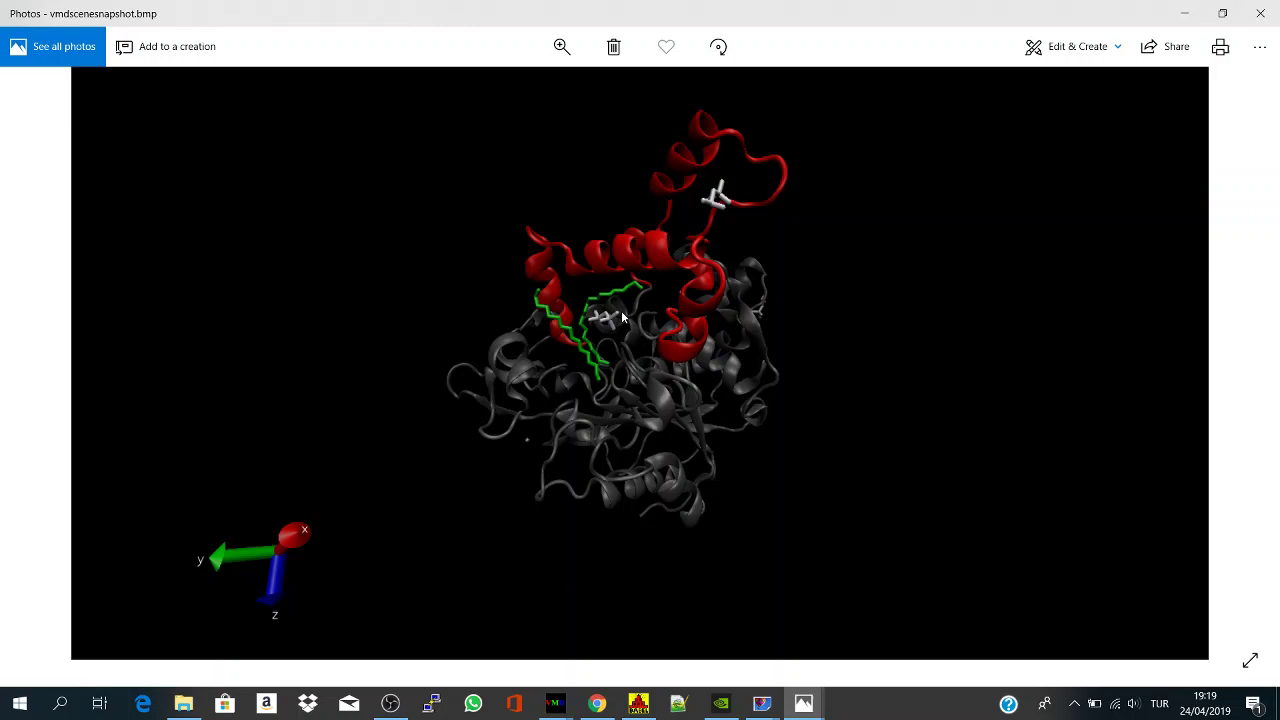
Step: Zoom into the rendered snapshot in Photos, then close the viewer
{"action": "scroll", "coordinate": [681, 325], "scroll_direction": "up", "scroll_amount": 5, "text": "ctrl"}
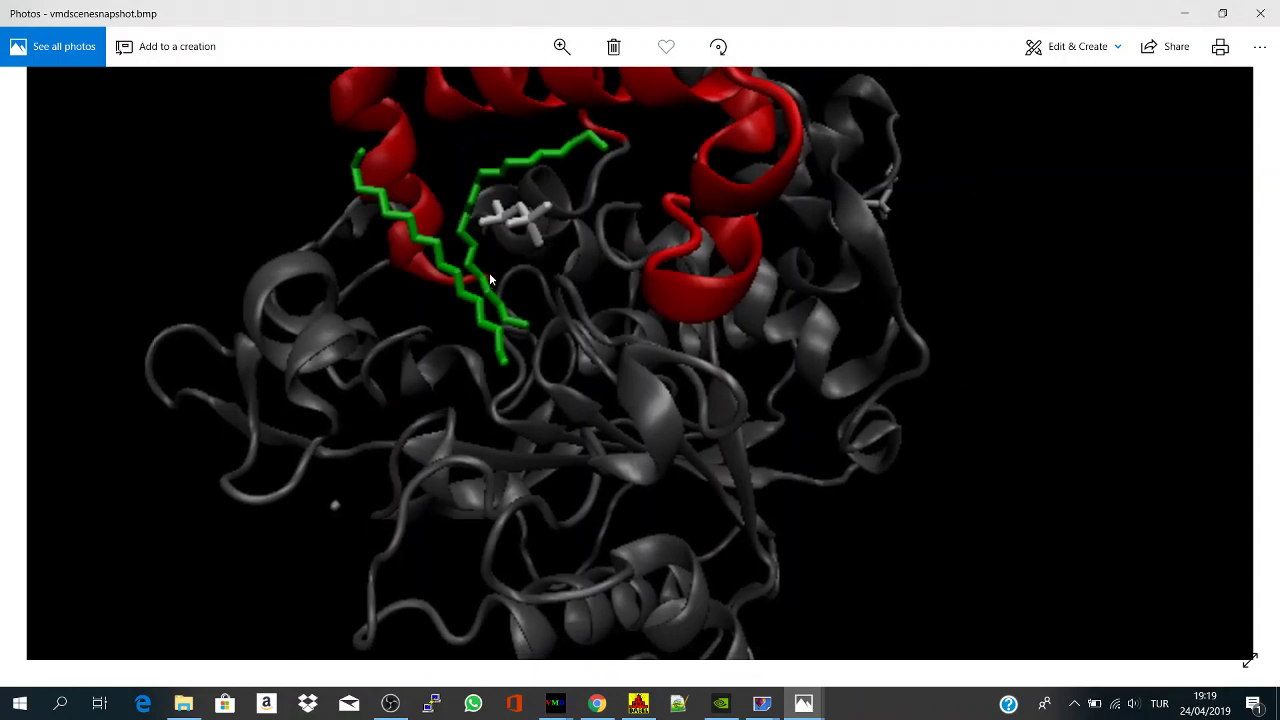
{"action": "left_click", "coordinate": [1260, 13]}
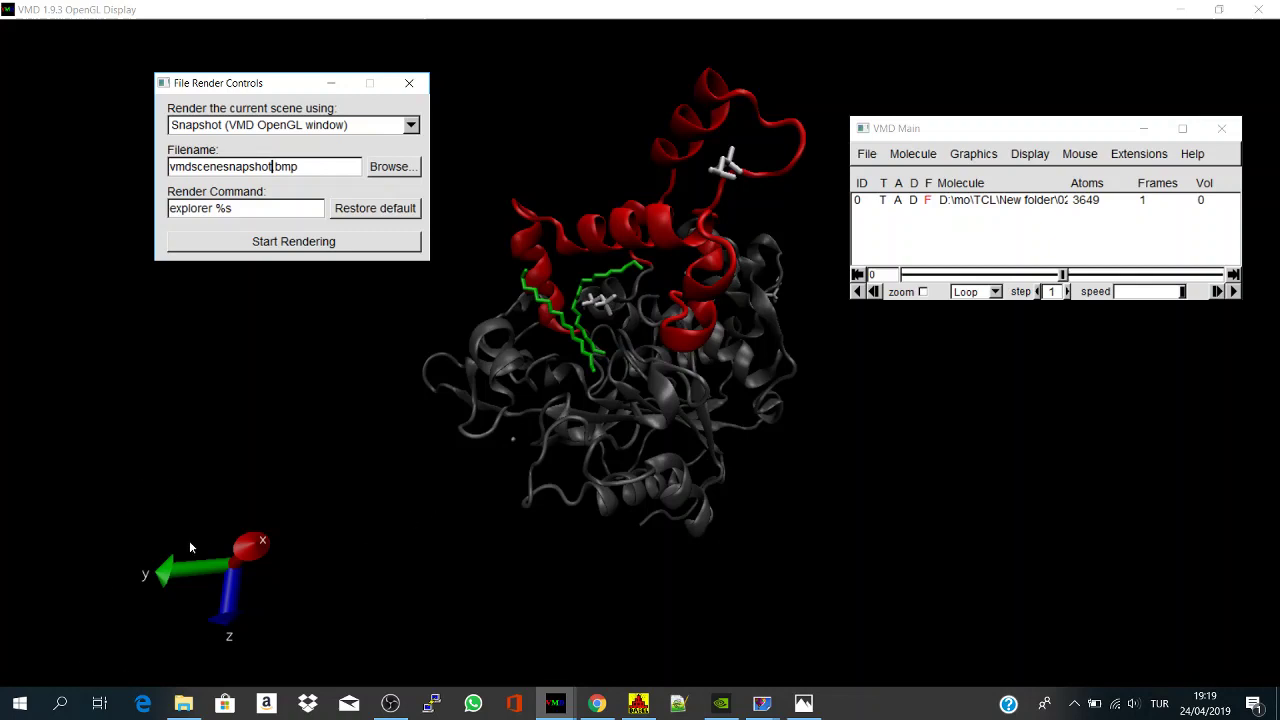
Step: Turn the axes indicator off with Display > Axes > Off
{"action": "left_click", "coordinate": [1028, 154]}
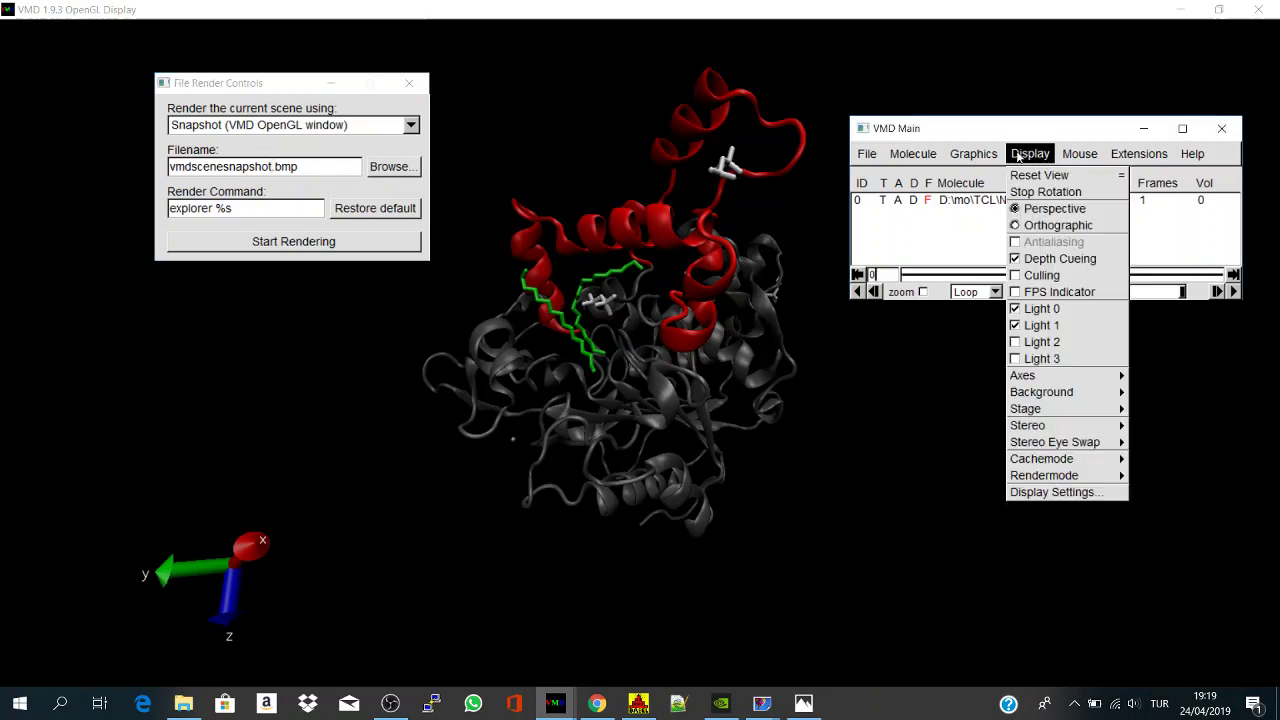
{"action": "mouse_move", "coordinate": [1052, 377]}
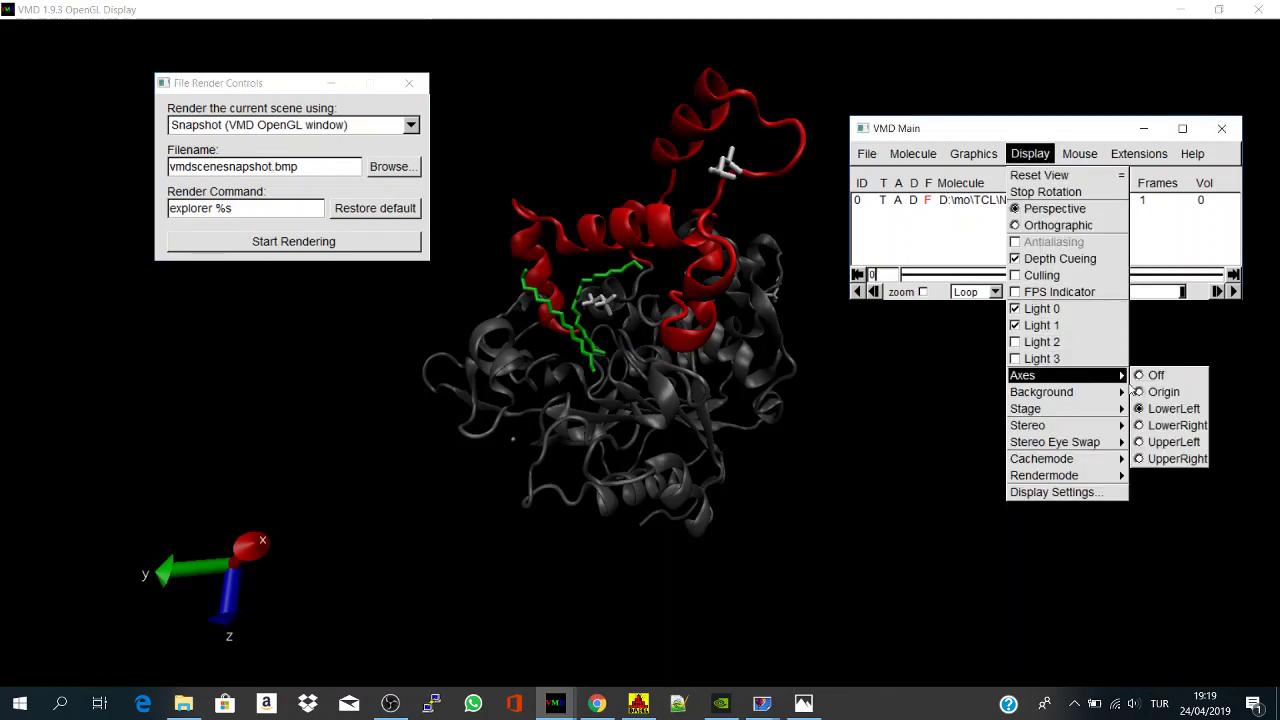
{"action": "left_click", "coordinate": [1091, 376]}
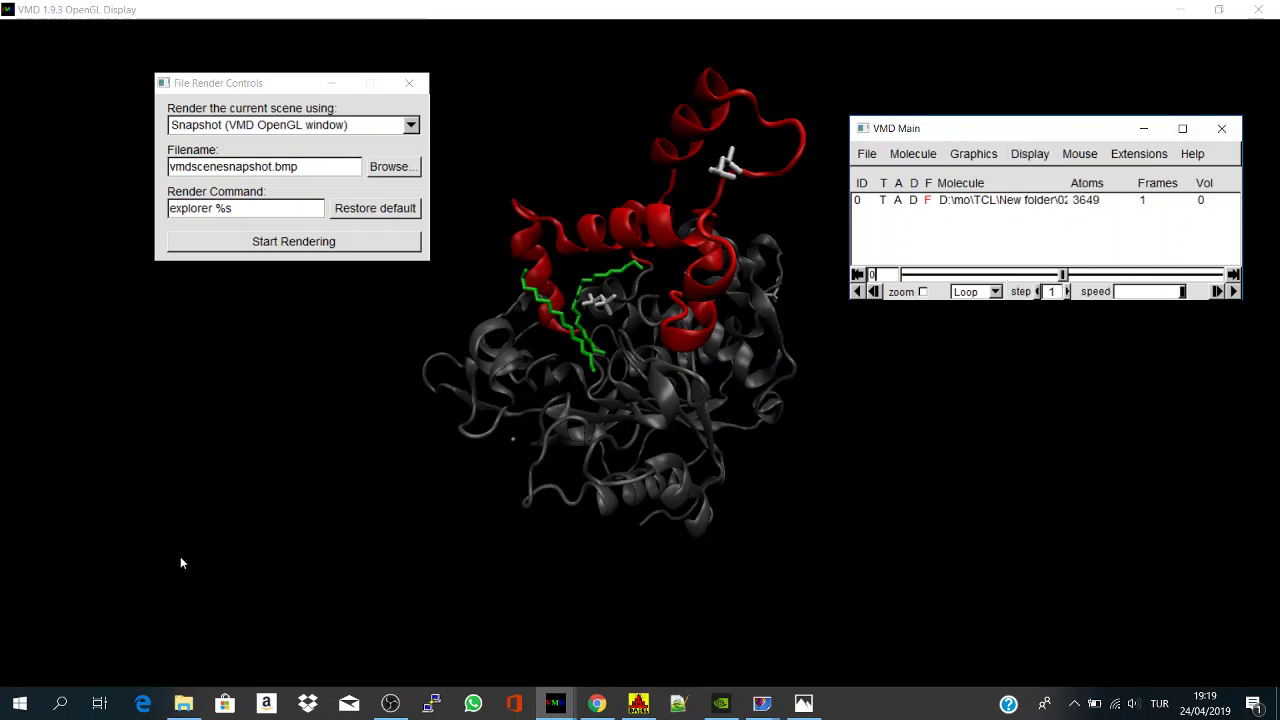
Step: Toggle Light 1 and switch on Light 3 from the Display menu
{"action": "left_click", "coordinate": [1036, 155]}
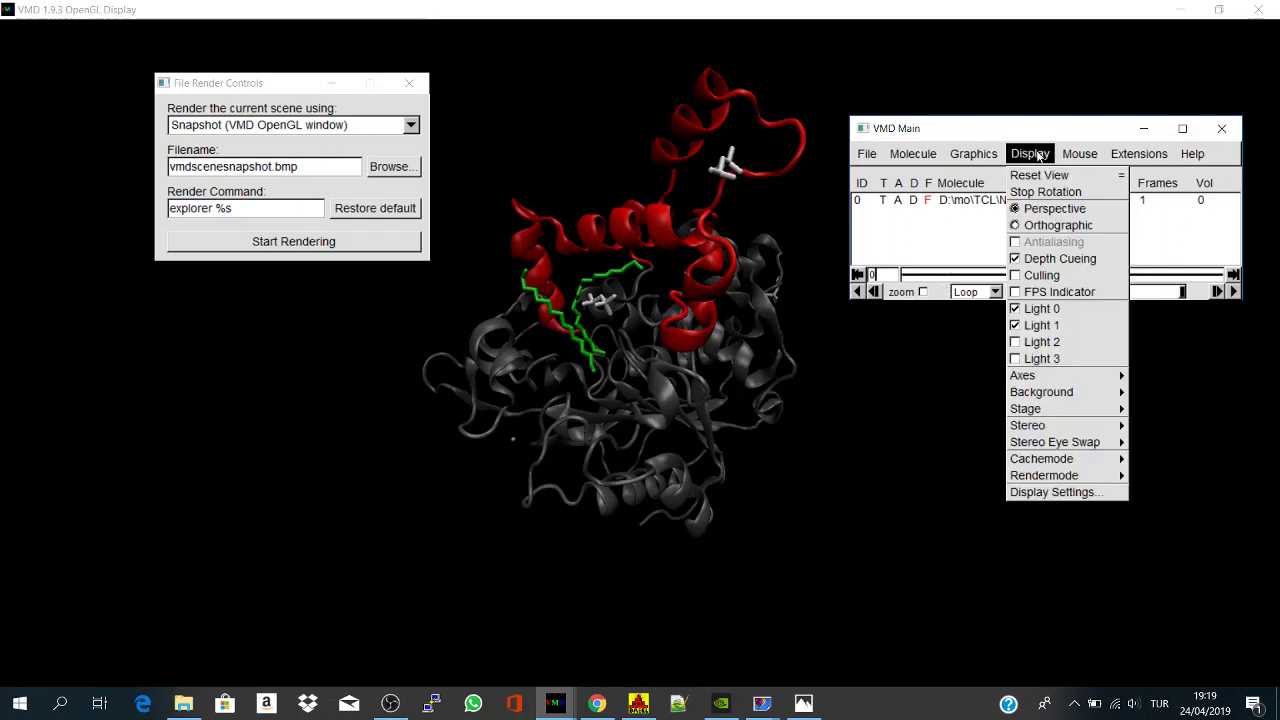
{"action": "left_click", "coordinate": [1030, 326]}
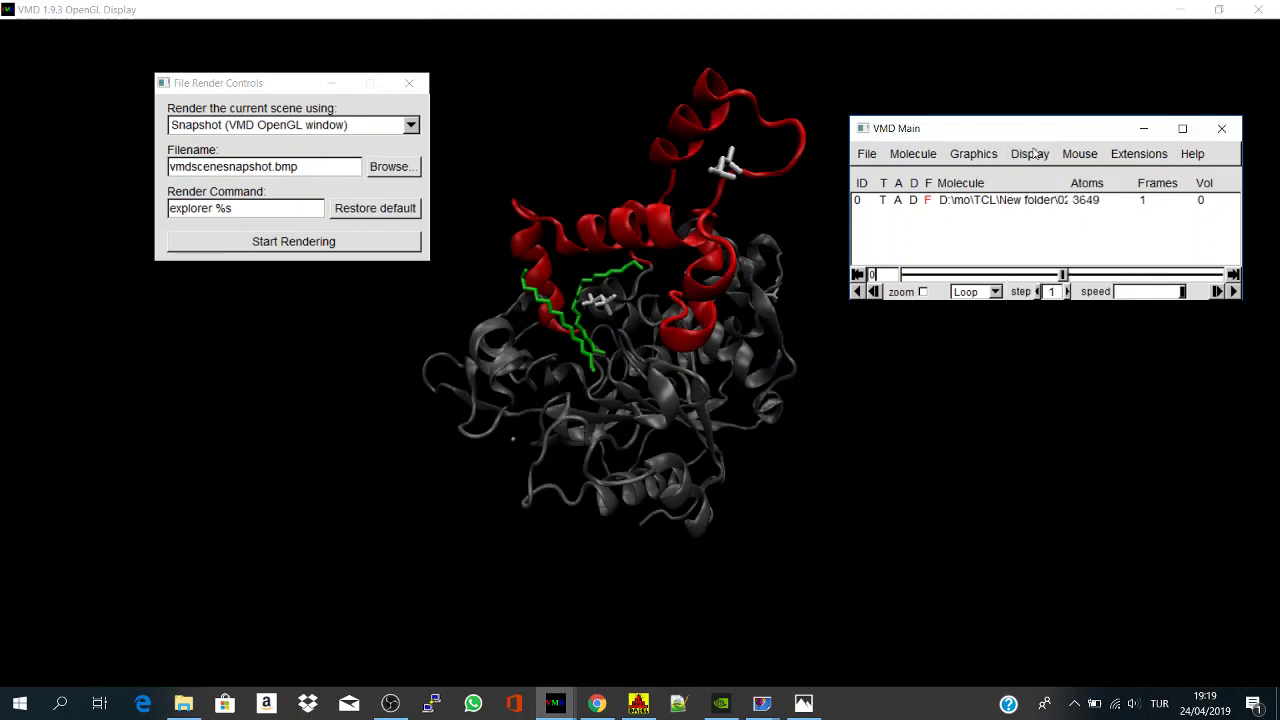
{"action": "left_click", "coordinate": [1033, 153]}
{"action": "left_click", "coordinate": [1033, 360]}
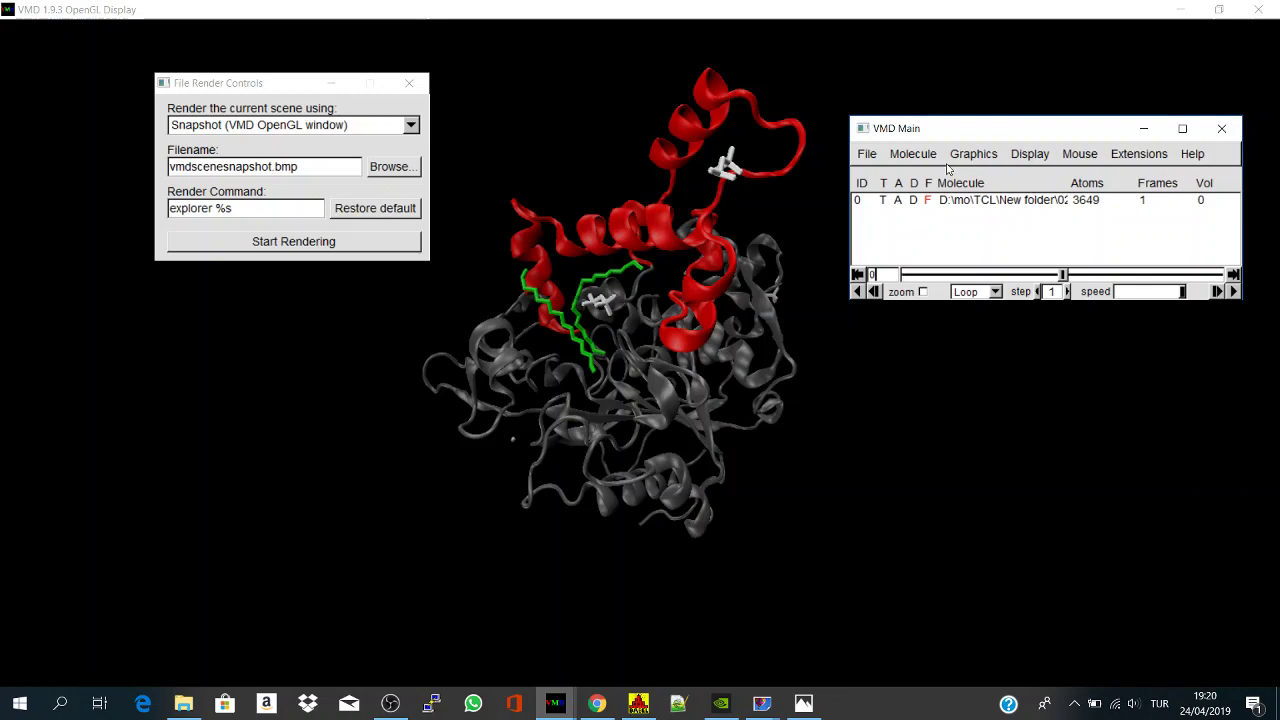
Step: Set the Display Background color to 8 white in Color Controls, then close it
{"action": "left_click", "coordinate": [981, 158]}
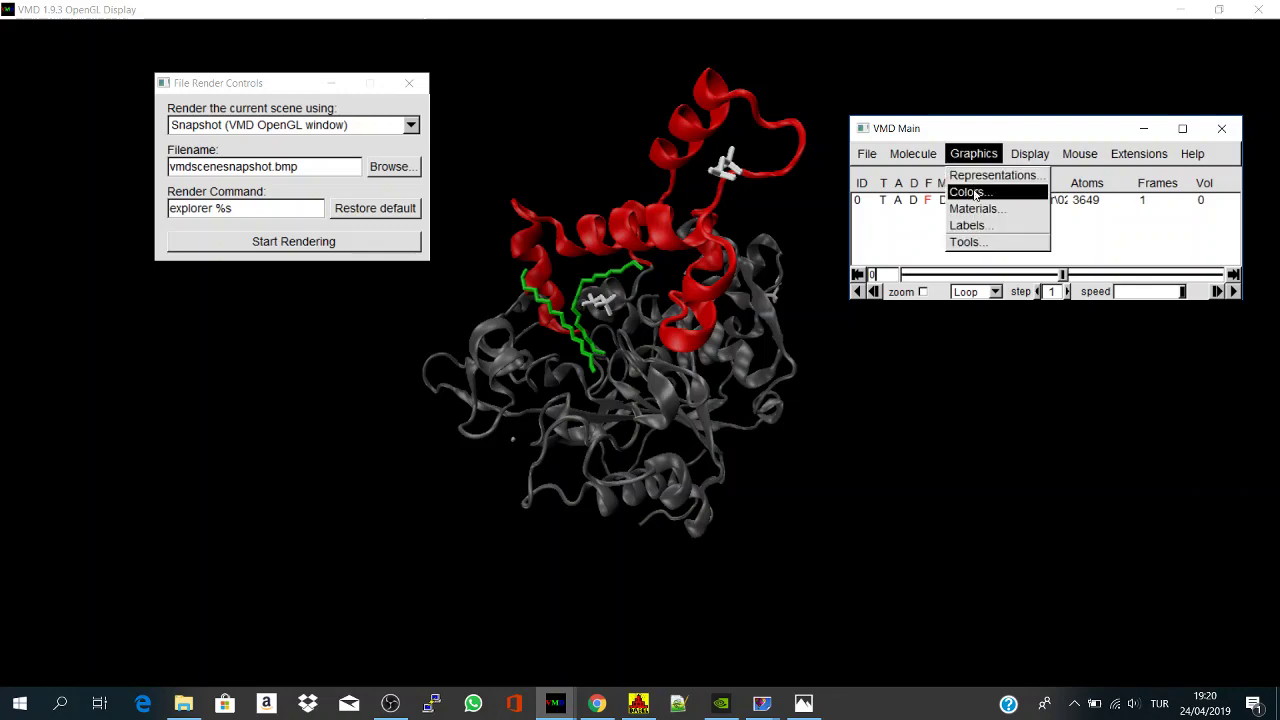
{"action": "left_click", "coordinate": [975, 192]}
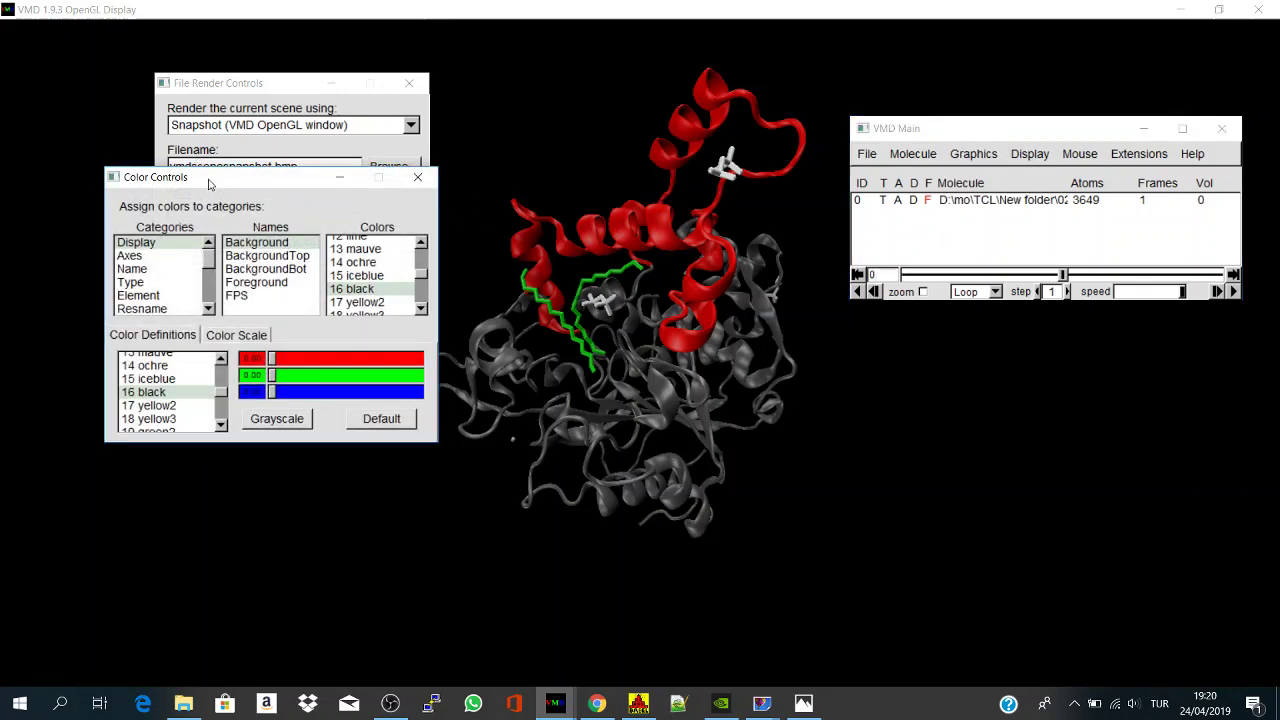
{"action": "left_click_drag", "start_coordinate": [208, 183], "coordinate": [183, 113]}
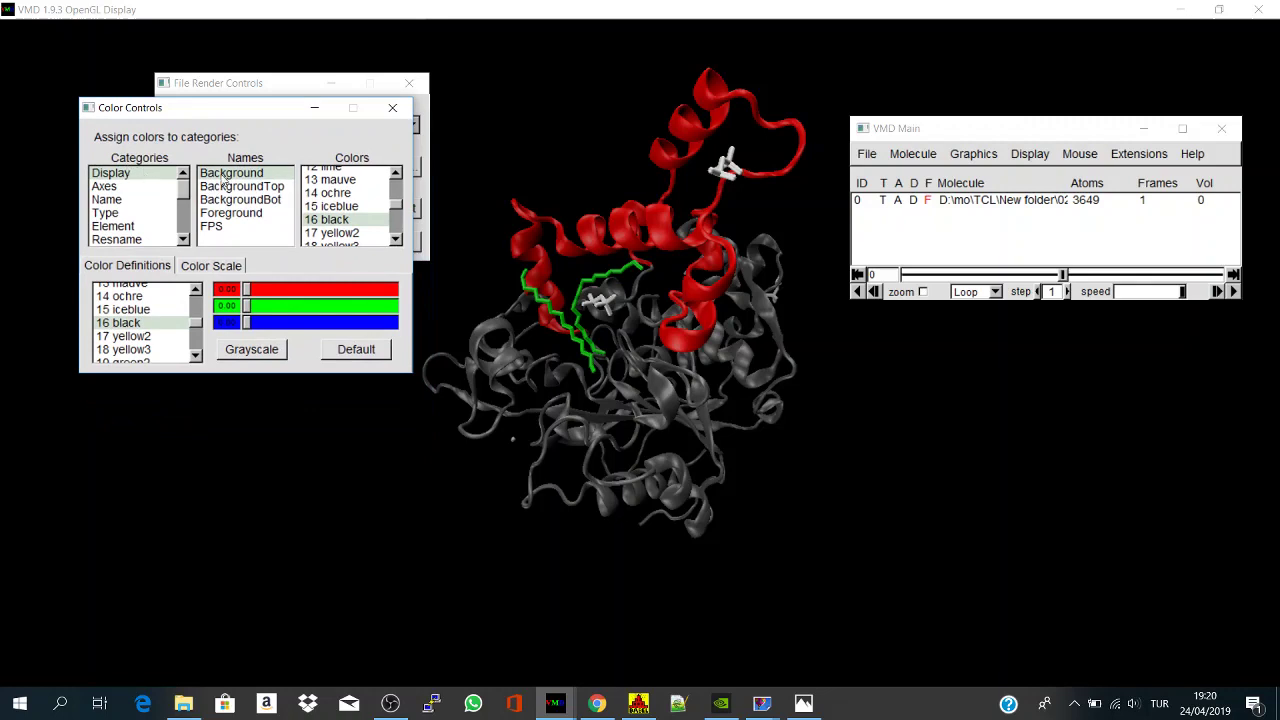
{"action": "left_click", "coordinate": [396, 175]}
{"action": "left_click", "coordinate": [396, 175]}
{"action": "left_click", "coordinate": [396, 175]}
{"action": "left_click", "coordinate": [396, 175]}
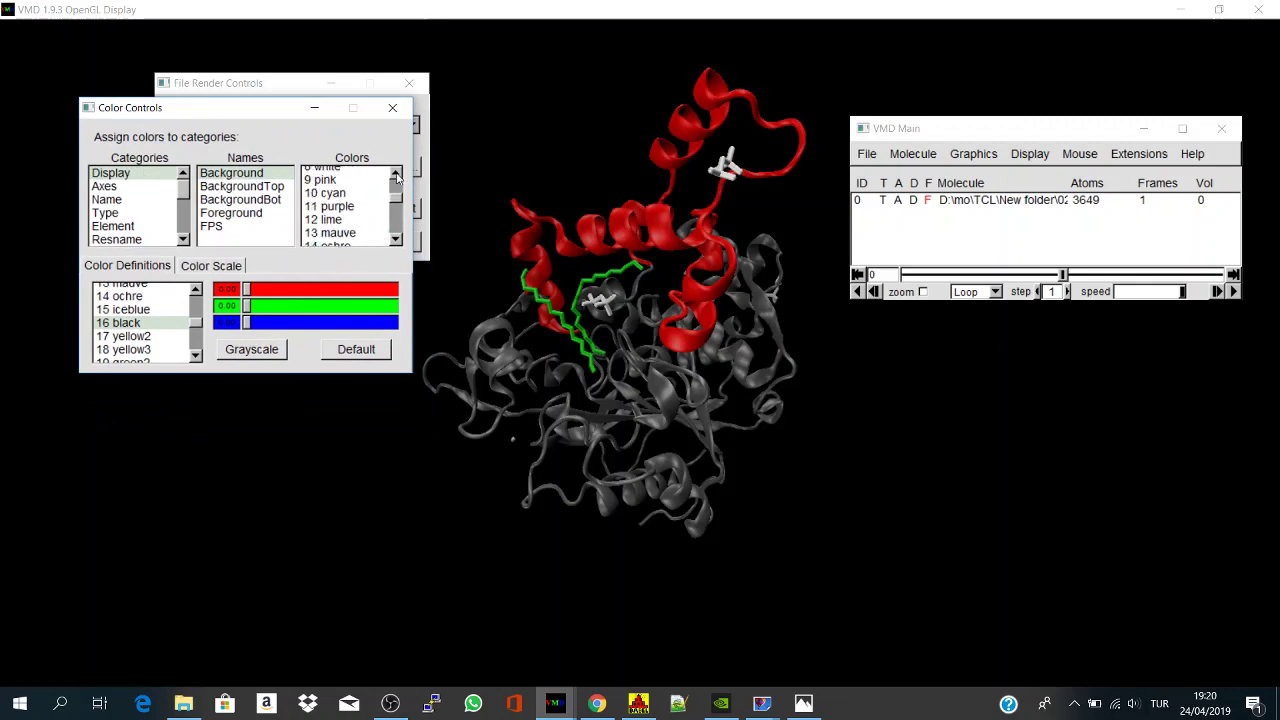
{"action": "left_click", "coordinate": [396, 175]}
{"action": "left_click", "coordinate": [351, 181]}
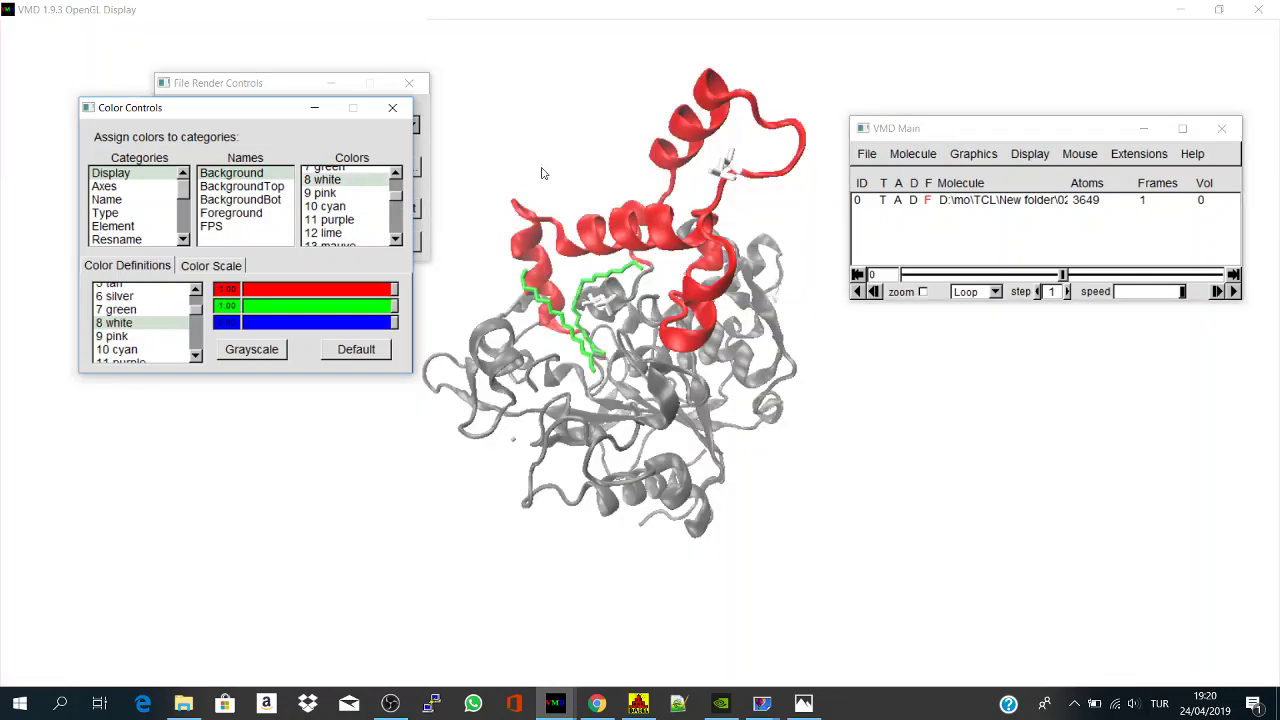
{"action": "left_click", "coordinate": [392, 107]}
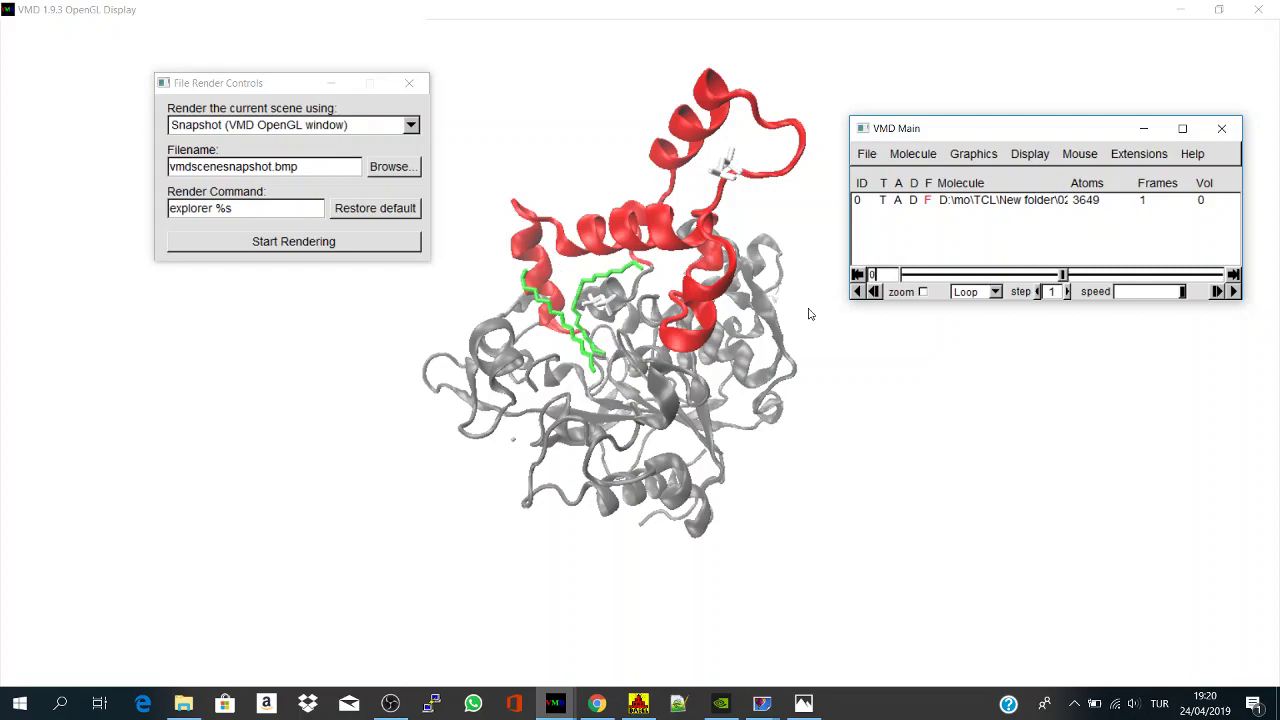
Step: Give the Licorice ligand representation the EdgyShiny material and move File Render Controls into view
{"action": "left_click", "coordinate": [984, 156]}
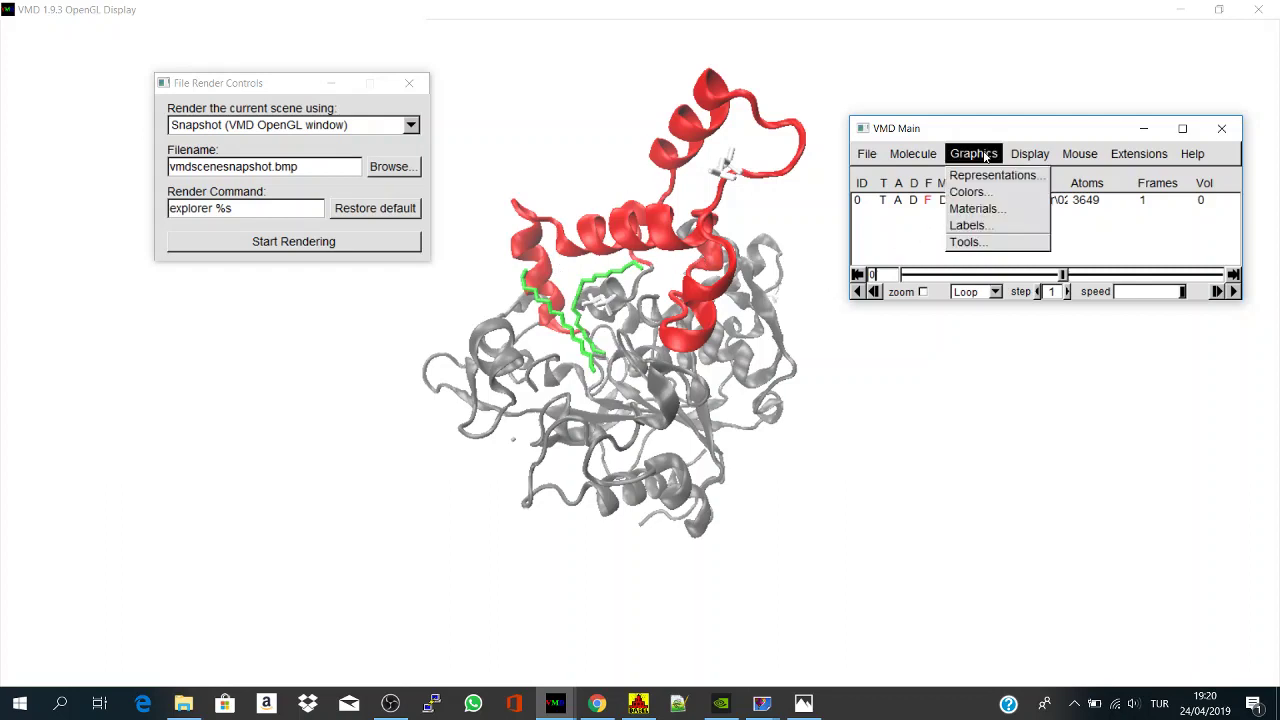
{"action": "left_click", "coordinate": [982, 176]}
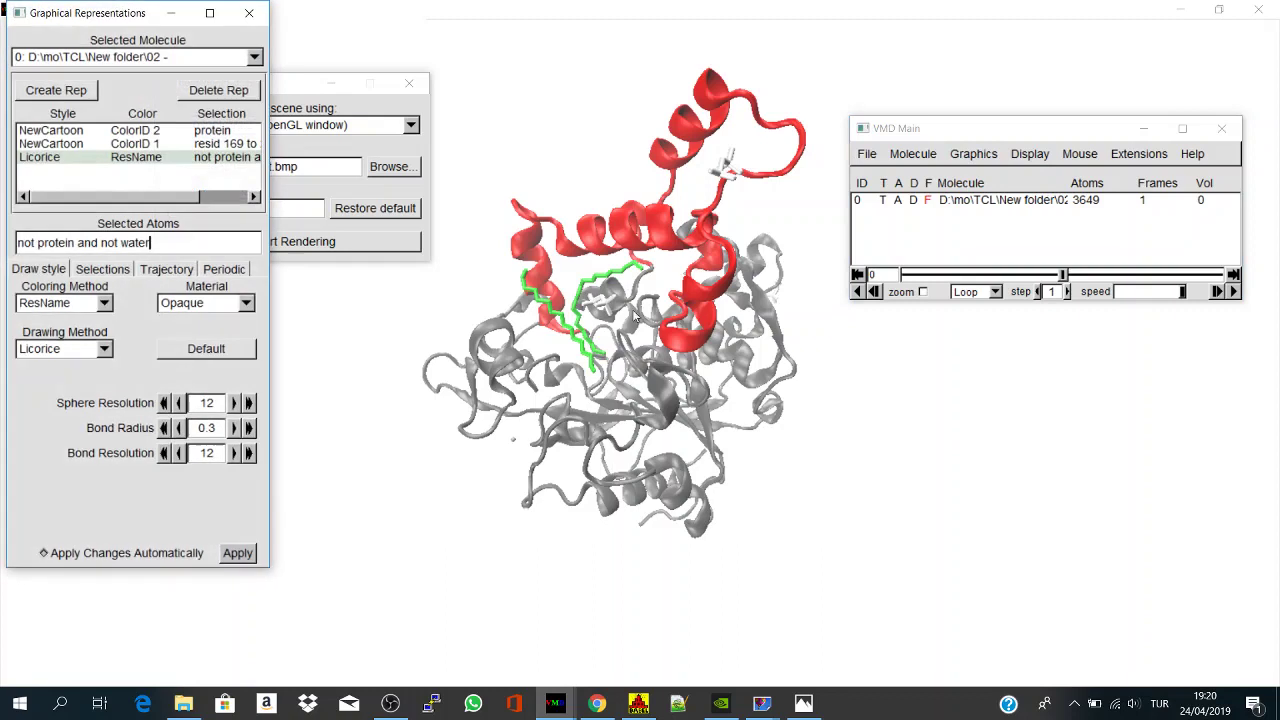
{"action": "left_click", "coordinate": [196, 300]}
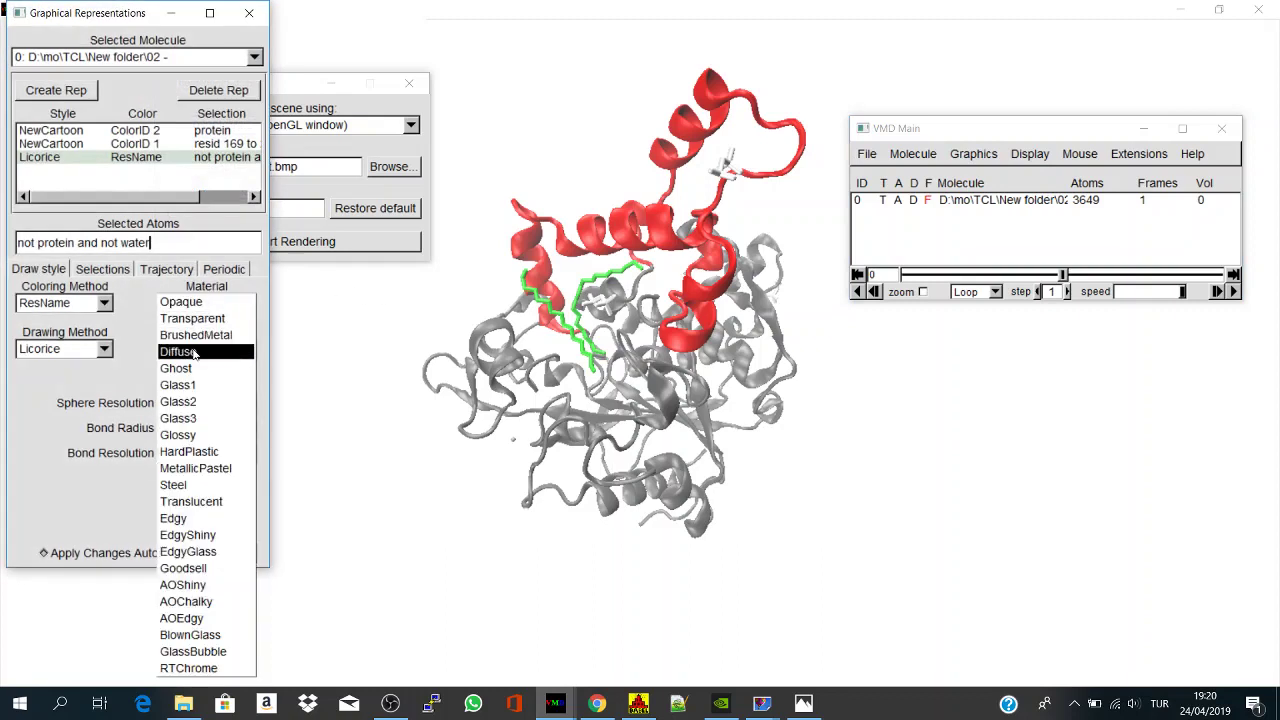
{"action": "left_click", "coordinate": [203, 537]}
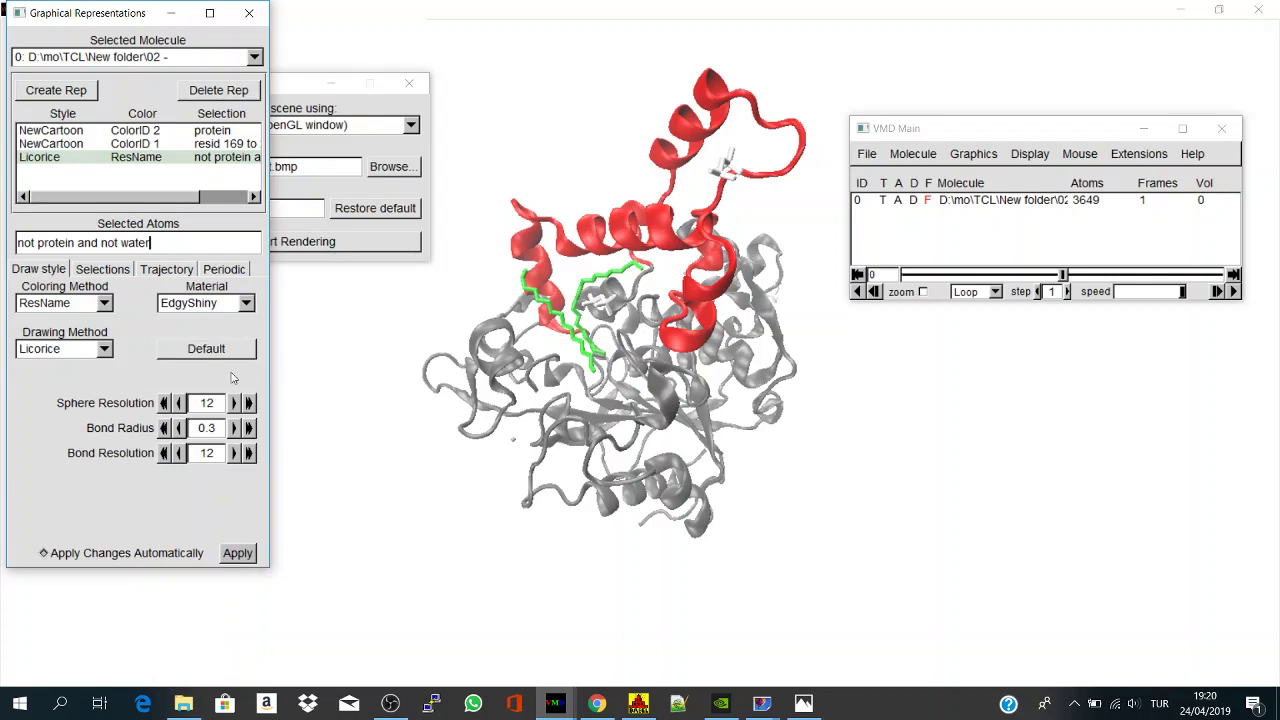
{"action": "left_click", "coordinate": [250, 12]}
{"action": "mouse_move", "coordinate": [245, 86]}
{"action": "left_mouse_down"}
{"action": "mouse_move", "coordinate": [591, 103]}
{"action": "mouse_move", "coordinate": [250, 80]}
{"action": "left_mouse_up"}
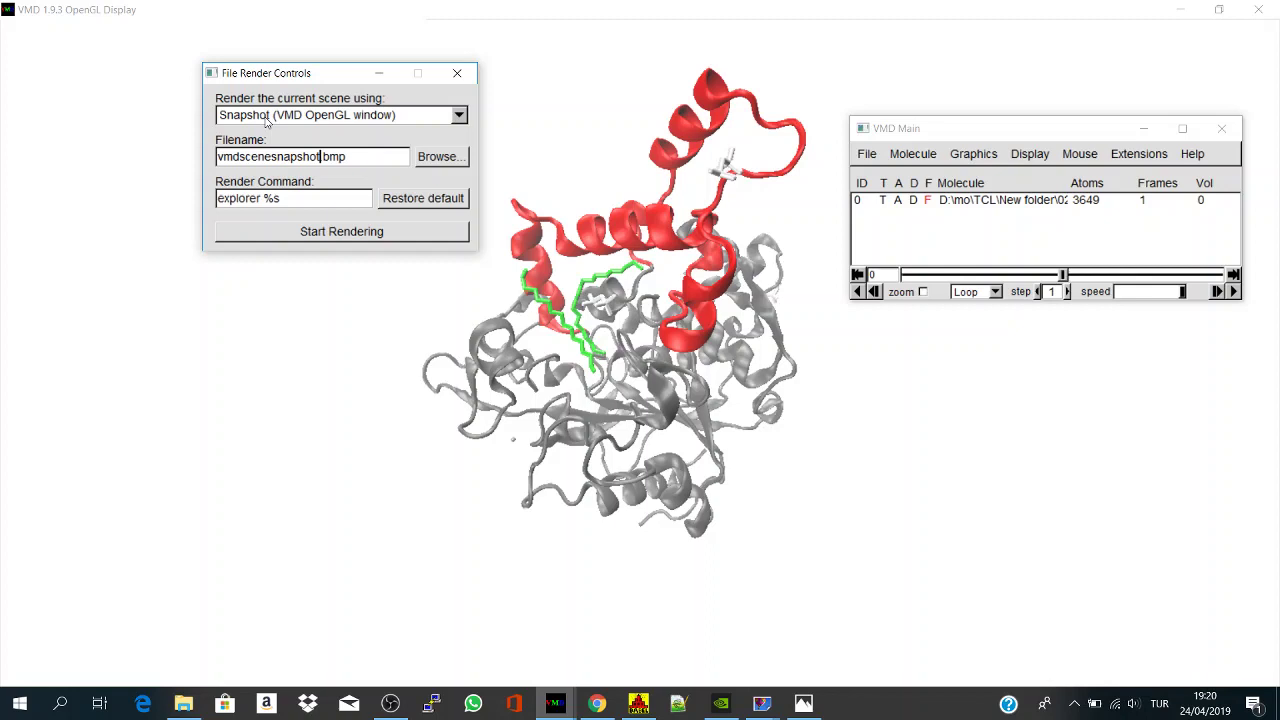
Step: Render with Tachyon (internal, in-memory rendering) to vmdscenetach1.tga
{"action": "left_click", "coordinate": [267, 117]}
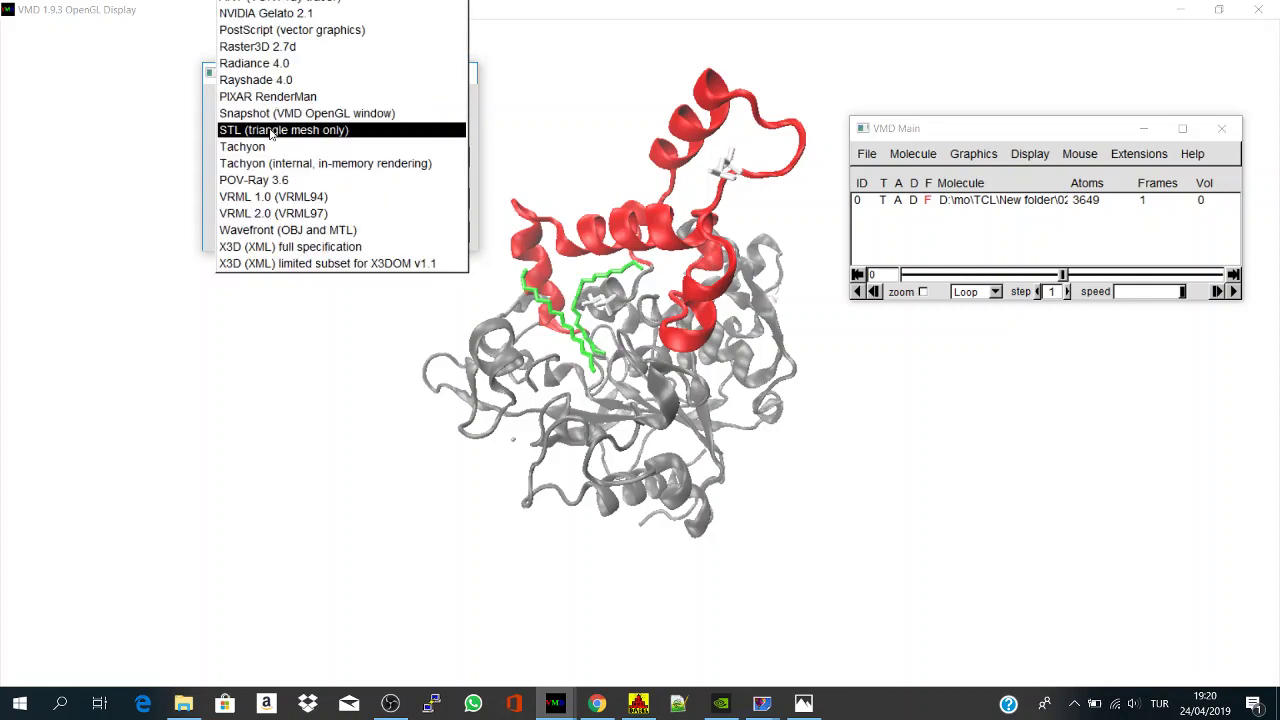
{"action": "left_click", "coordinate": [265, 163]}
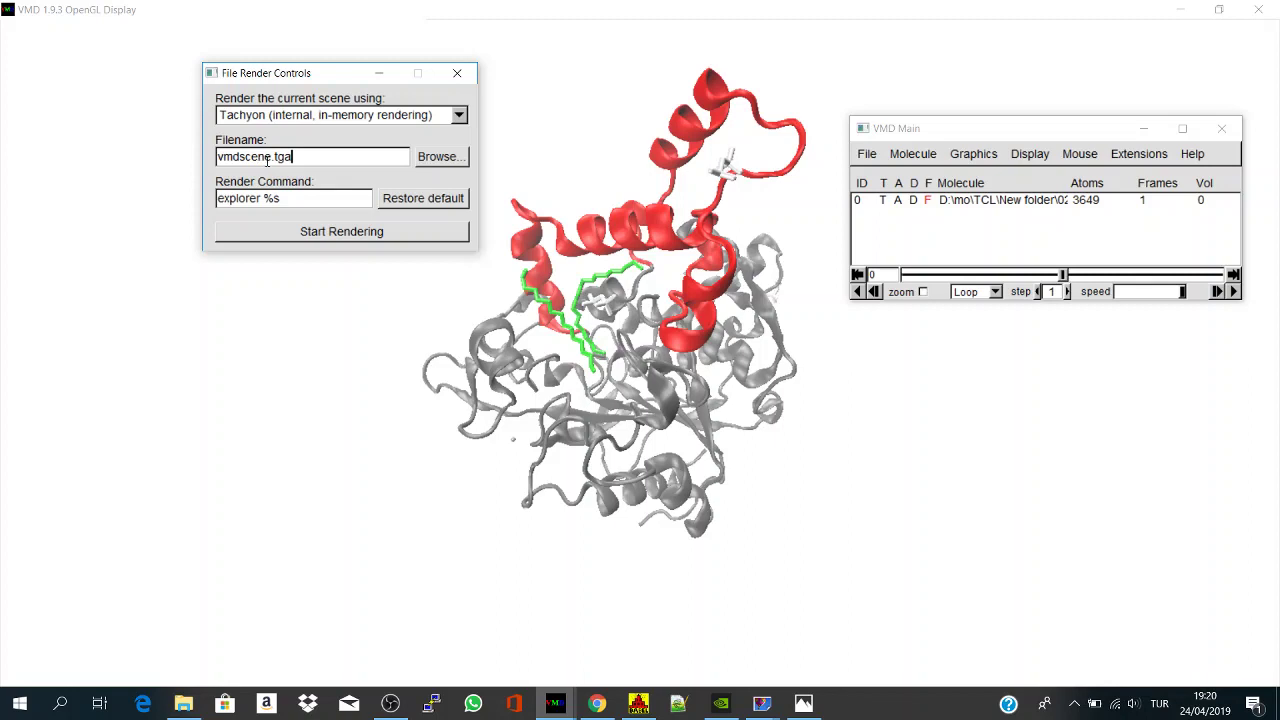
{"action": "left_click", "coordinate": [270, 158]}
{"action": "type", "text": "1"}
{"action": "type", "text": "ach1"}
{"action": "left_click", "coordinate": [290, 115]}
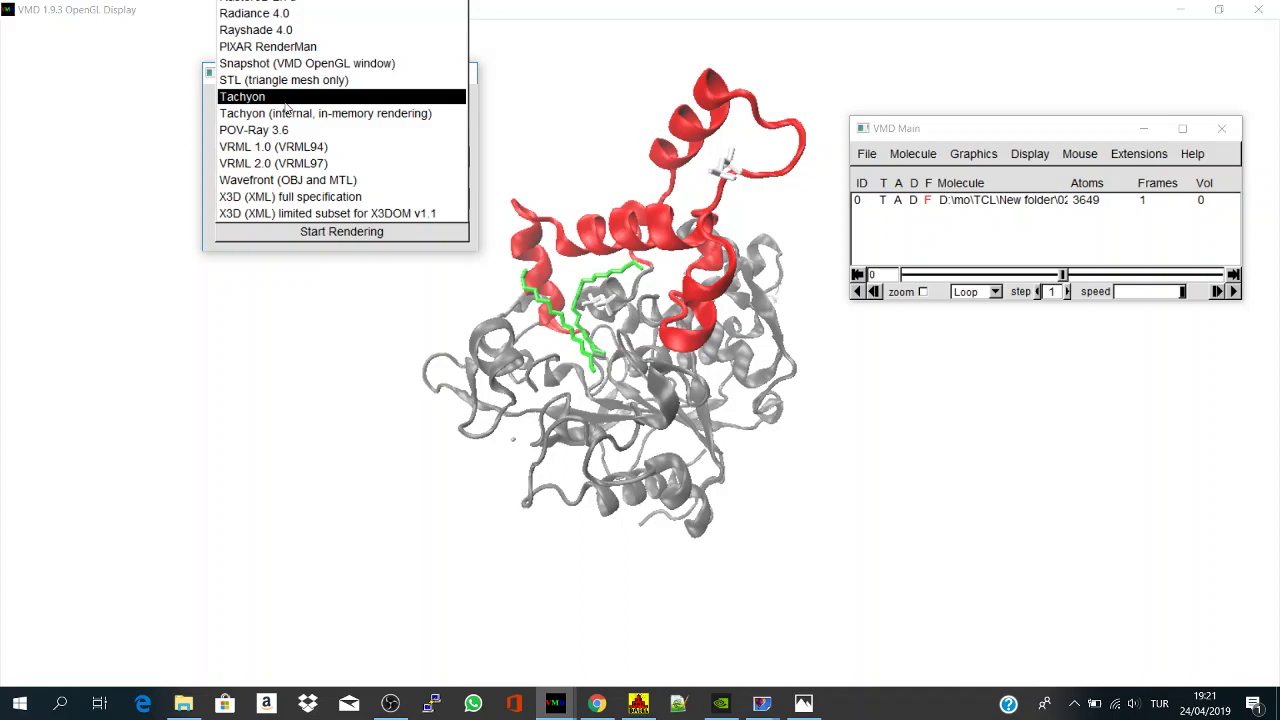
{"action": "left_click", "coordinate": [277, 114]}
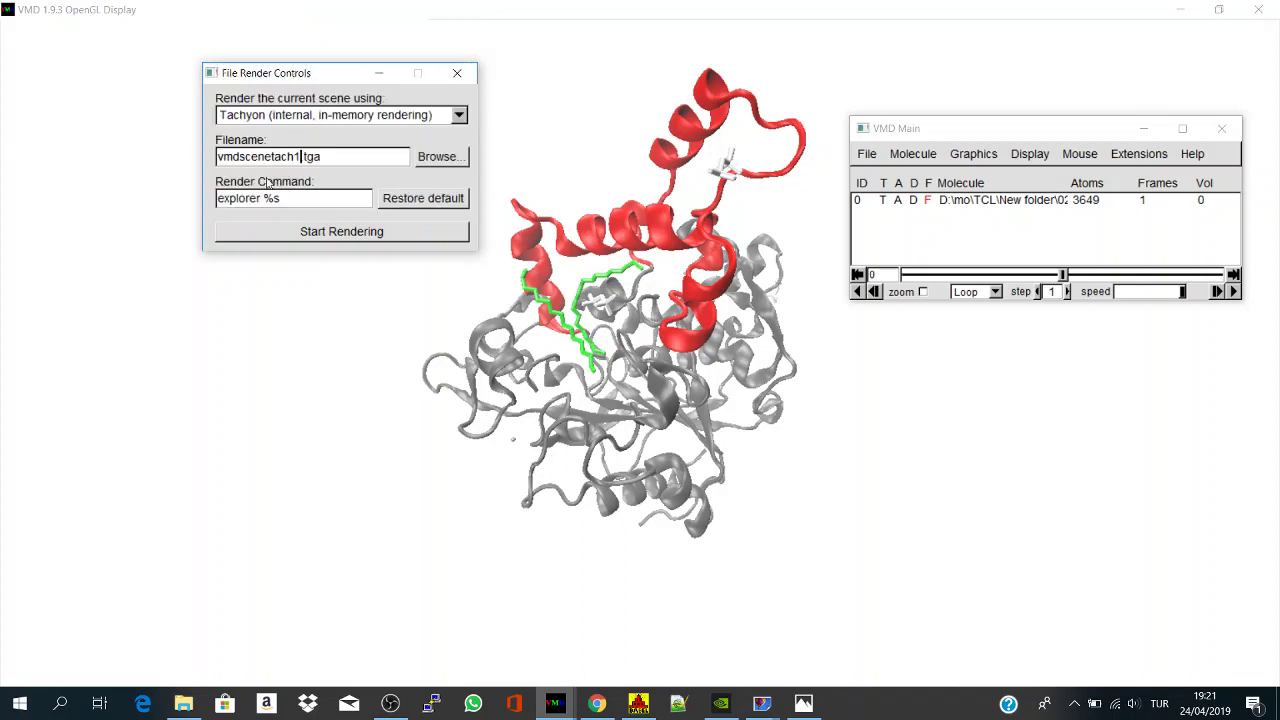
{"action": "left_click", "coordinate": [271, 238]}
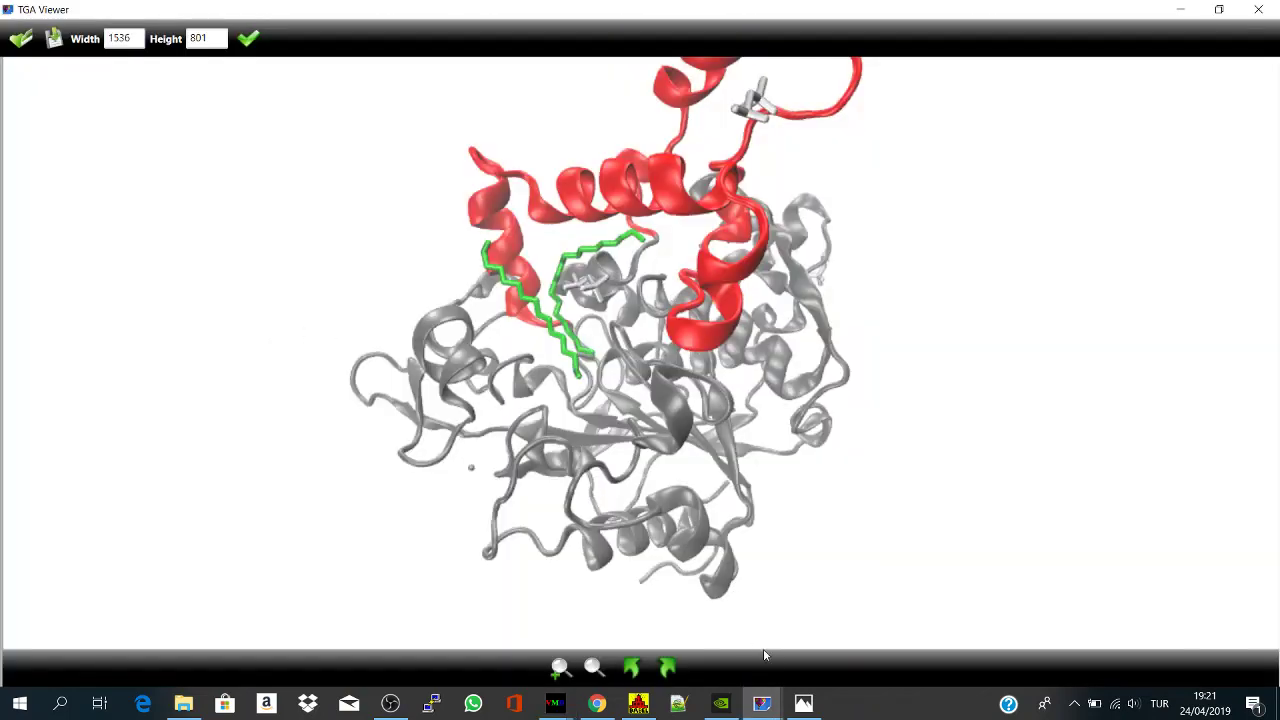
Step: Switch between Photos and TGA Viewer, zooming to compare the black and white renders
{"action": "left_click", "coordinate": [804, 703]}
{"action": "scroll", "coordinate": [681, 344], "scroll_direction": "up", "scroll_amount": 3}
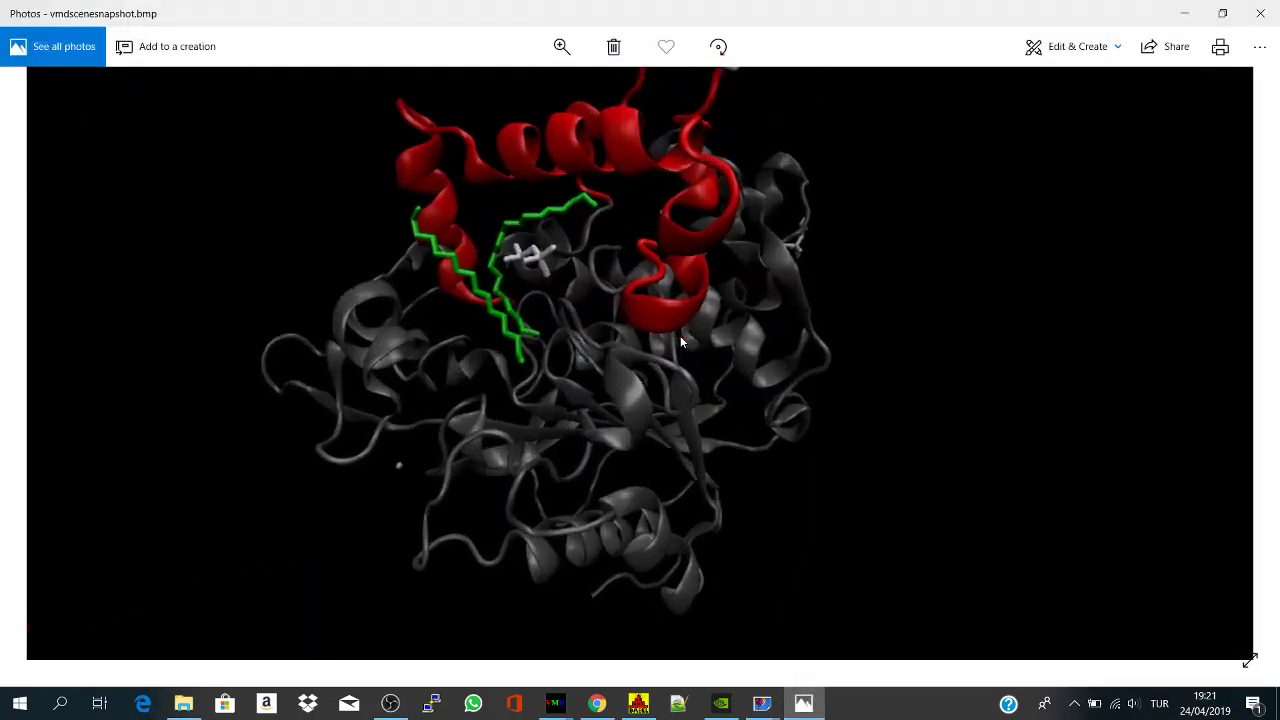
{"action": "left_click_drag", "start_coordinate": [517, 266], "coordinate": [617, 272]}
{"action": "scroll", "coordinate": [652, 291], "scroll_direction": "down", "scroll_amount": 1}
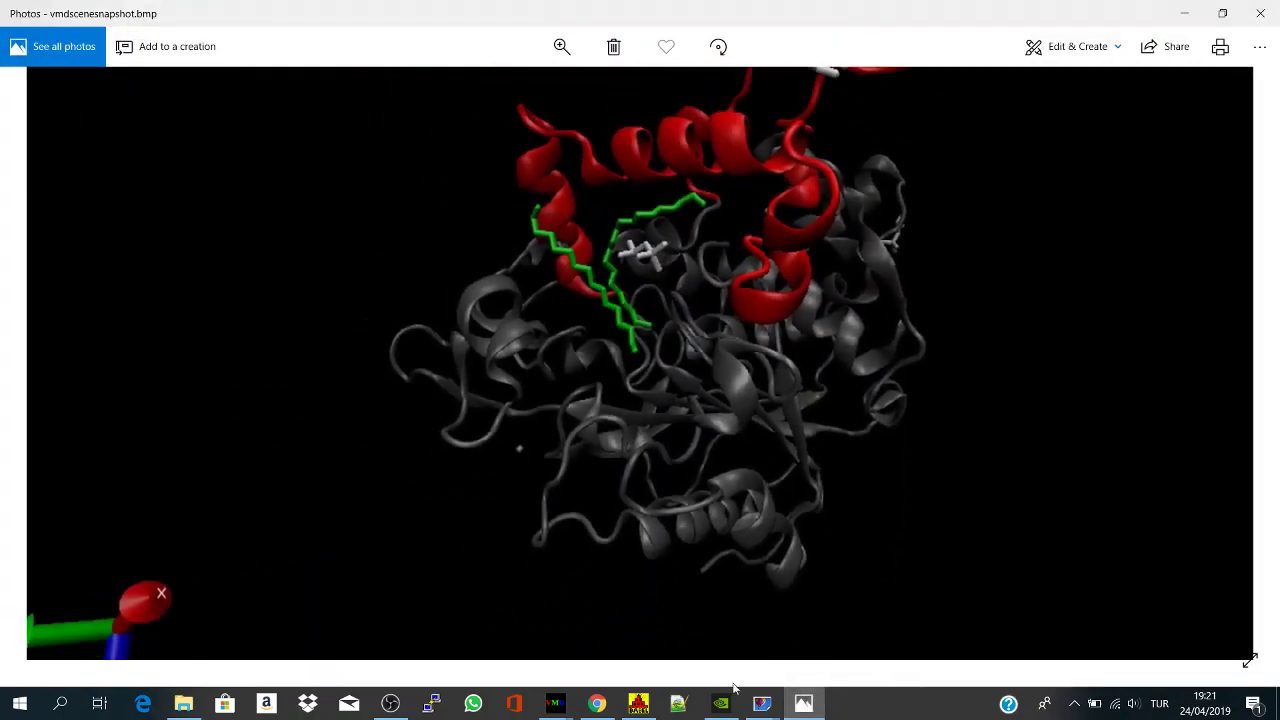
{"action": "left_click", "coordinate": [804, 703]}
{"action": "scroll", "coordinate": [568, 279], "scroll_direction": "up", "scroll_amount": 5}
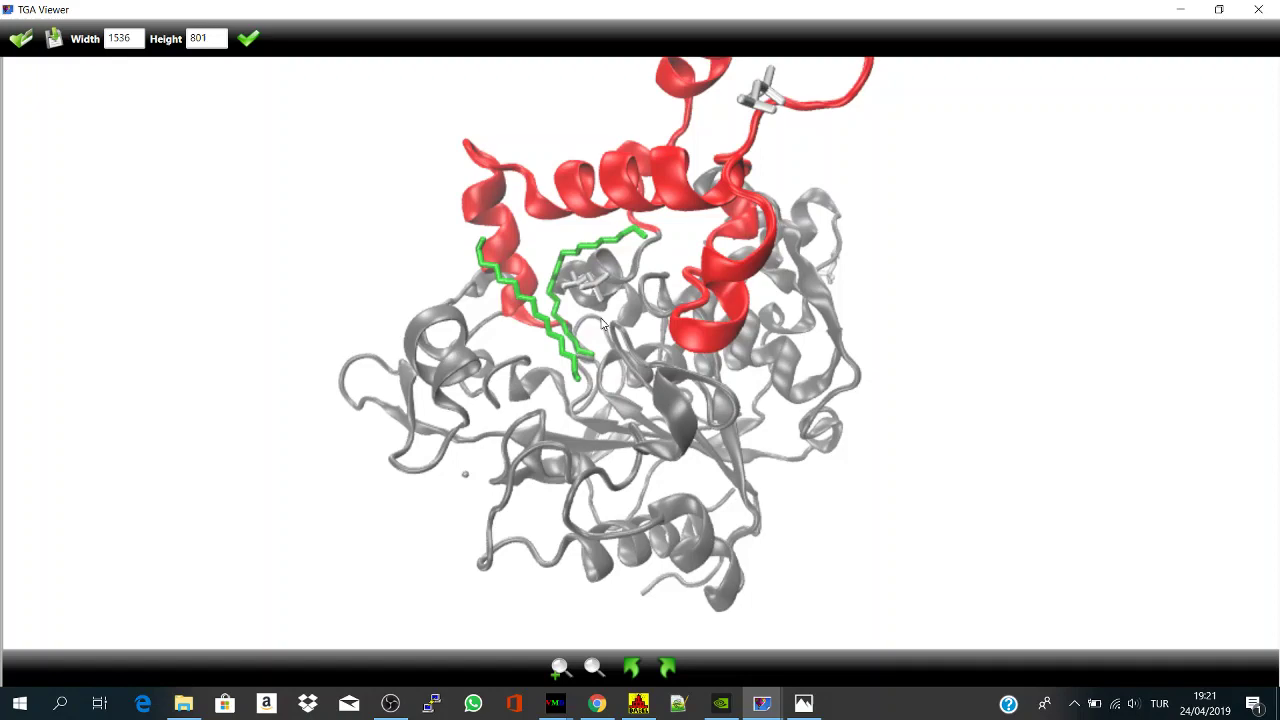
{"action": "scroll", "coordinate": [568, 279], "scroll_direction": "down", "scroll_amount": 4}
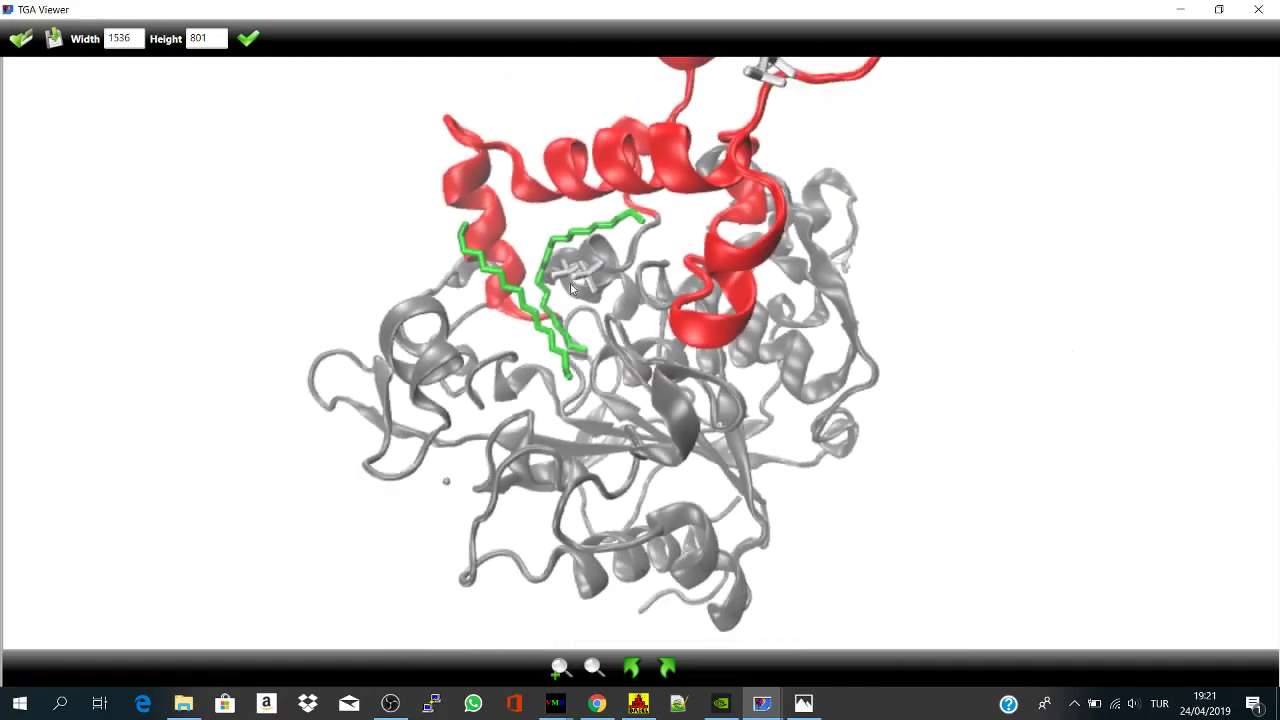
{"action": "scroll", "coordinate": [708, 314], "scroll_direction": "down", "scroll_amount": 2}
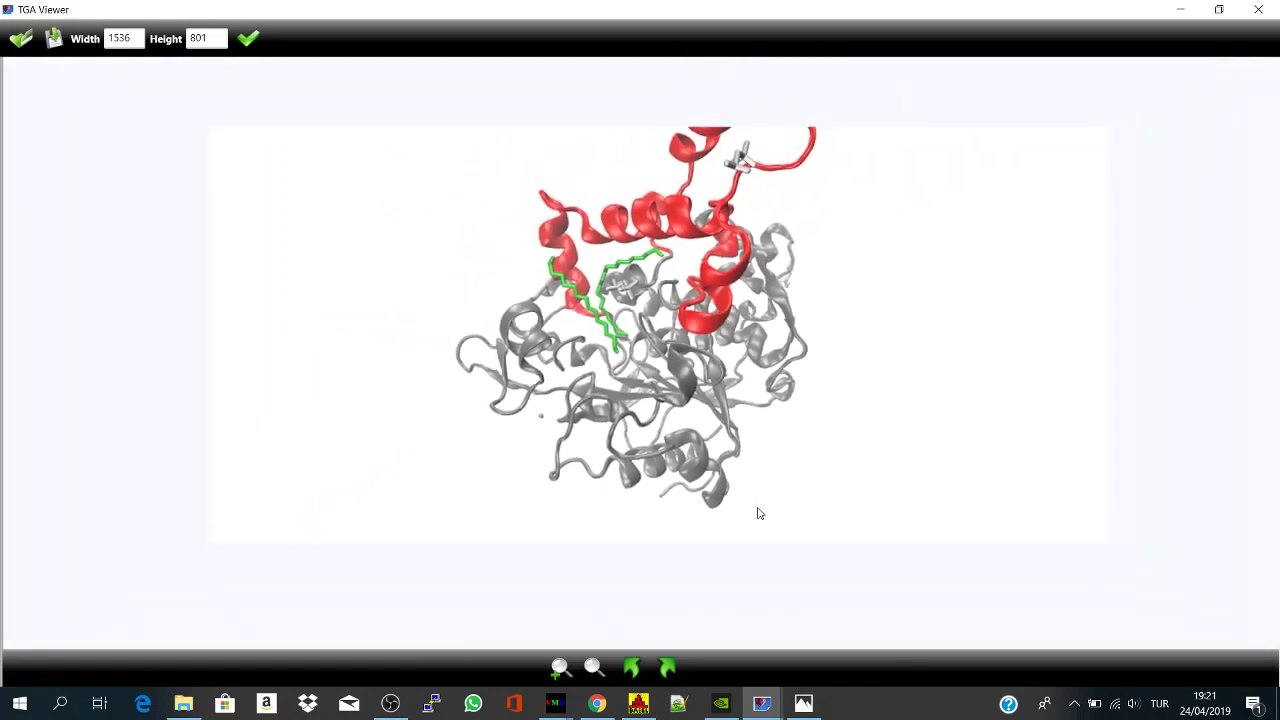
{"action": "left_click", "coordinate": [800, 704]}
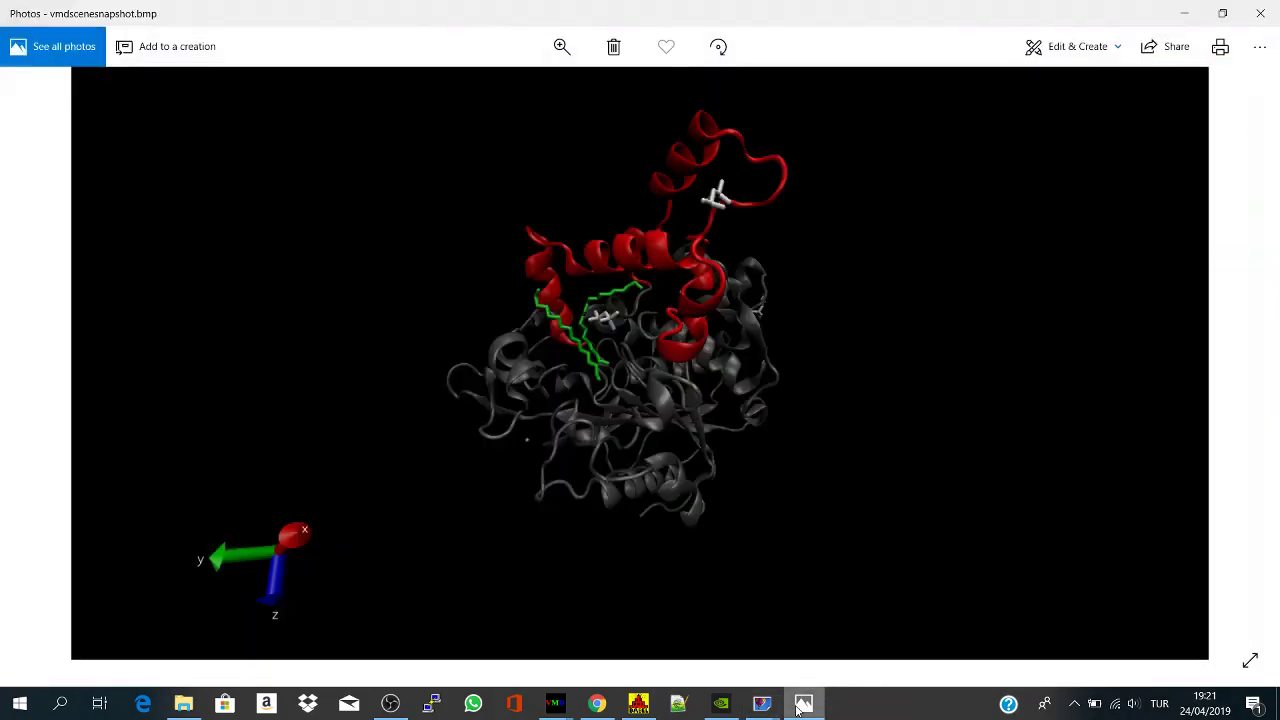
{"action": "left_click", "coordinate": [802, 704]}
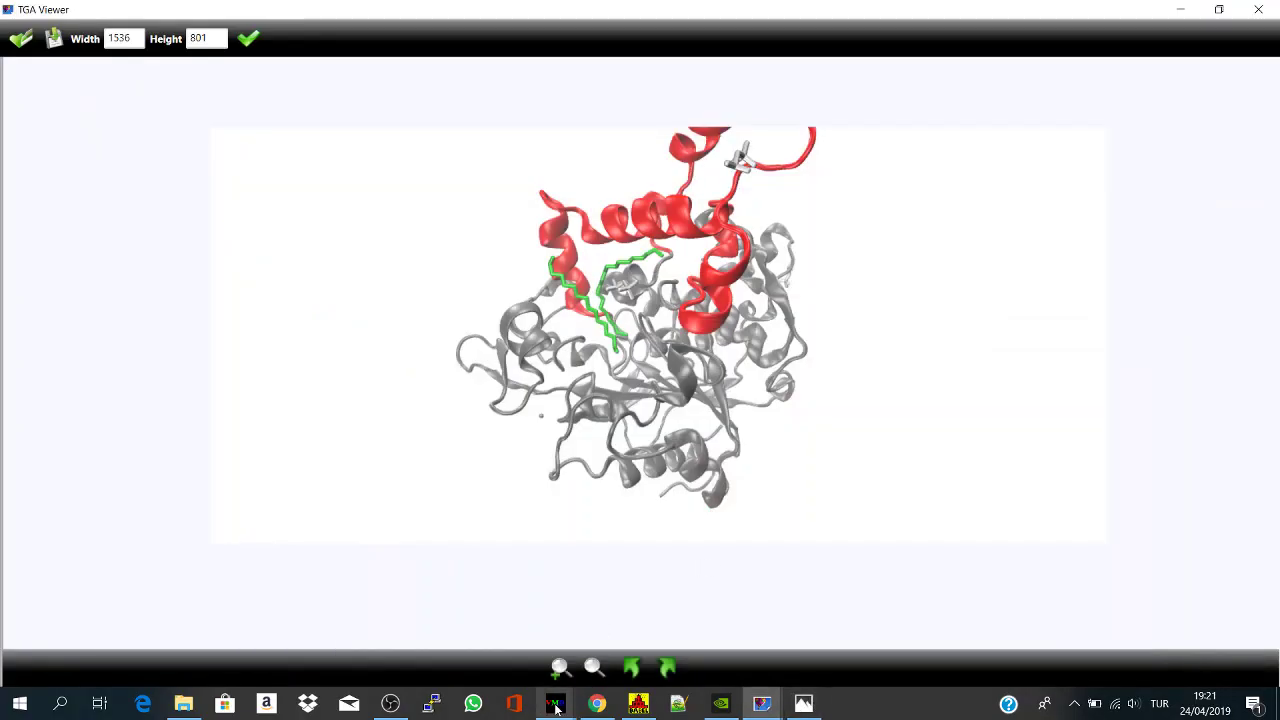
Step: Bring VMD Main forward and open Display > Display Settings to see the ray tracing options
{"action": "mouse_move", "coordinate": [551, 711]}
{"action": "left_click", "coordinate": [605, 643]}
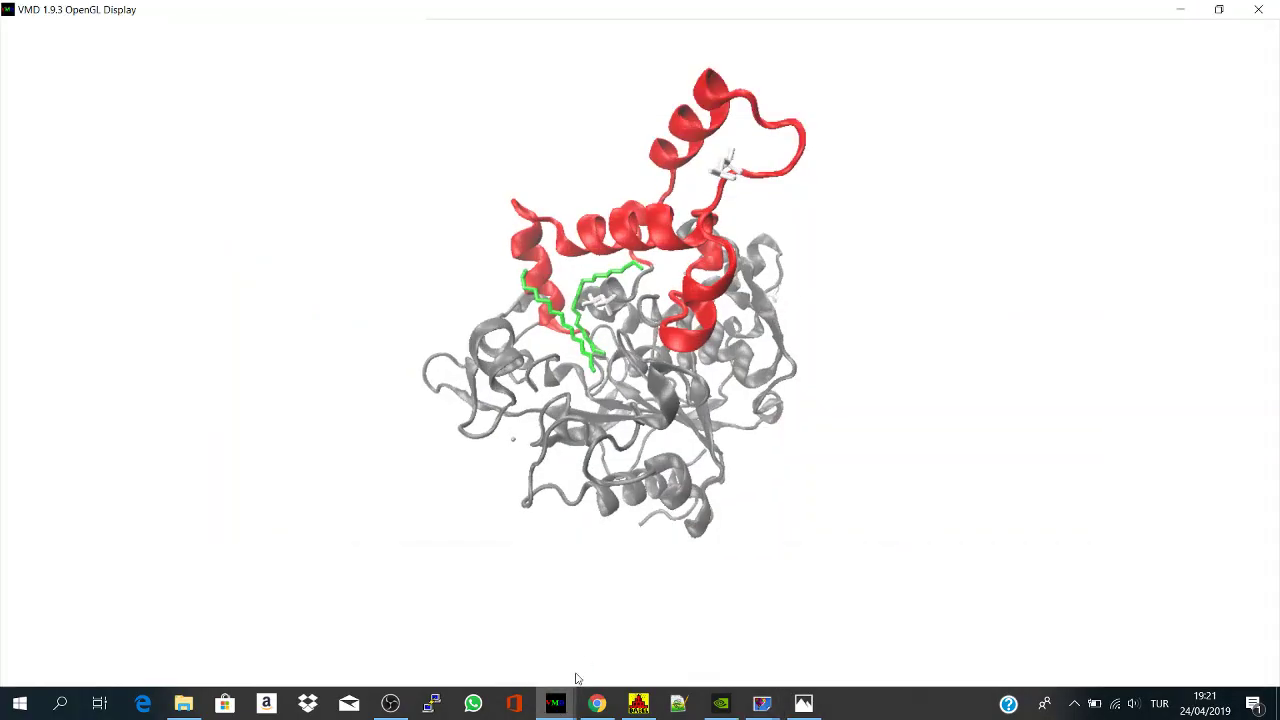
{"action": "left_click", "coordinate": [484, 638]}
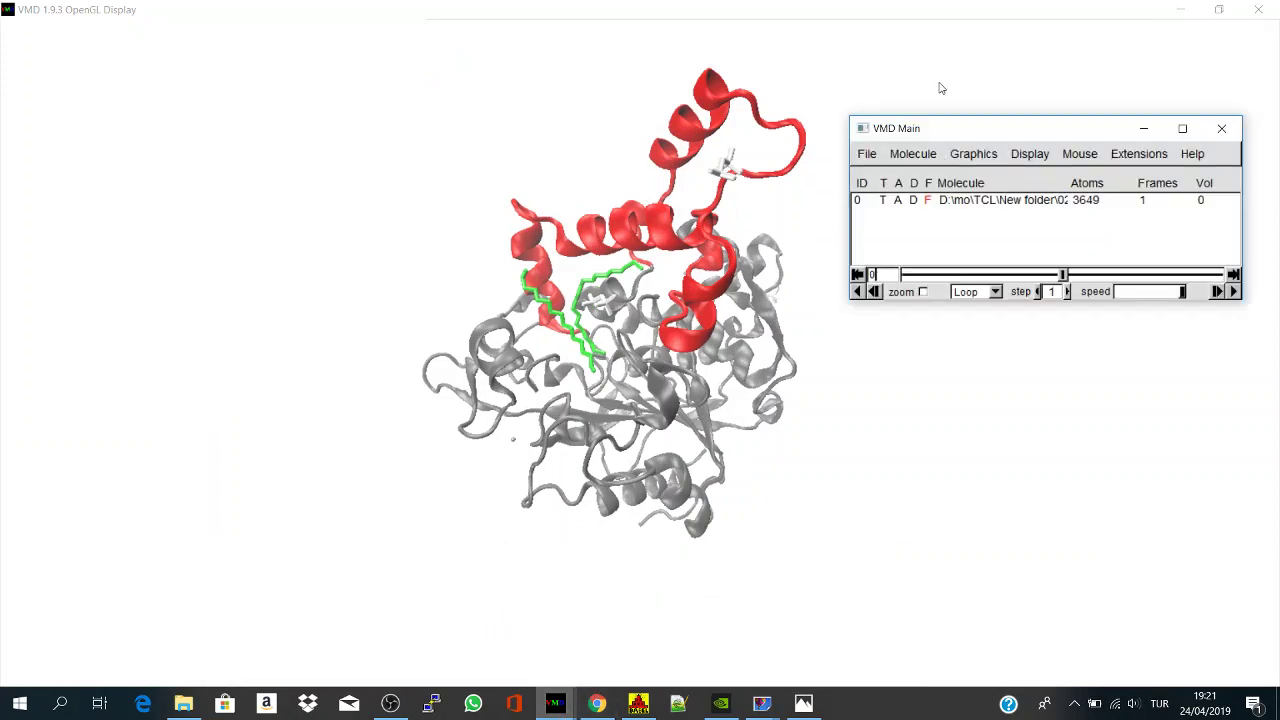
{"action": "left_click_drag", "start_coordinate": [946, 122], "coordinate": [928, 64]}
{"action": "left_click", "coordinate": [1036, 104]}
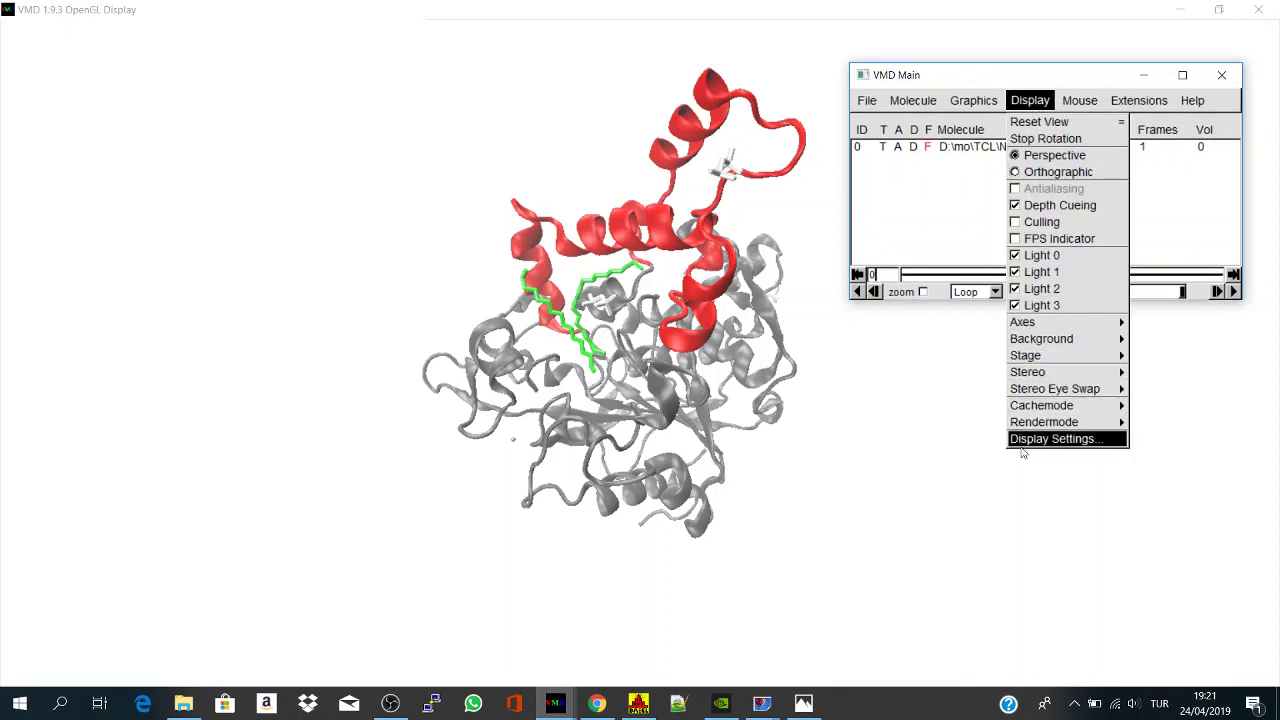
{"action": "left_click", "coordinate": [1052, 438]}
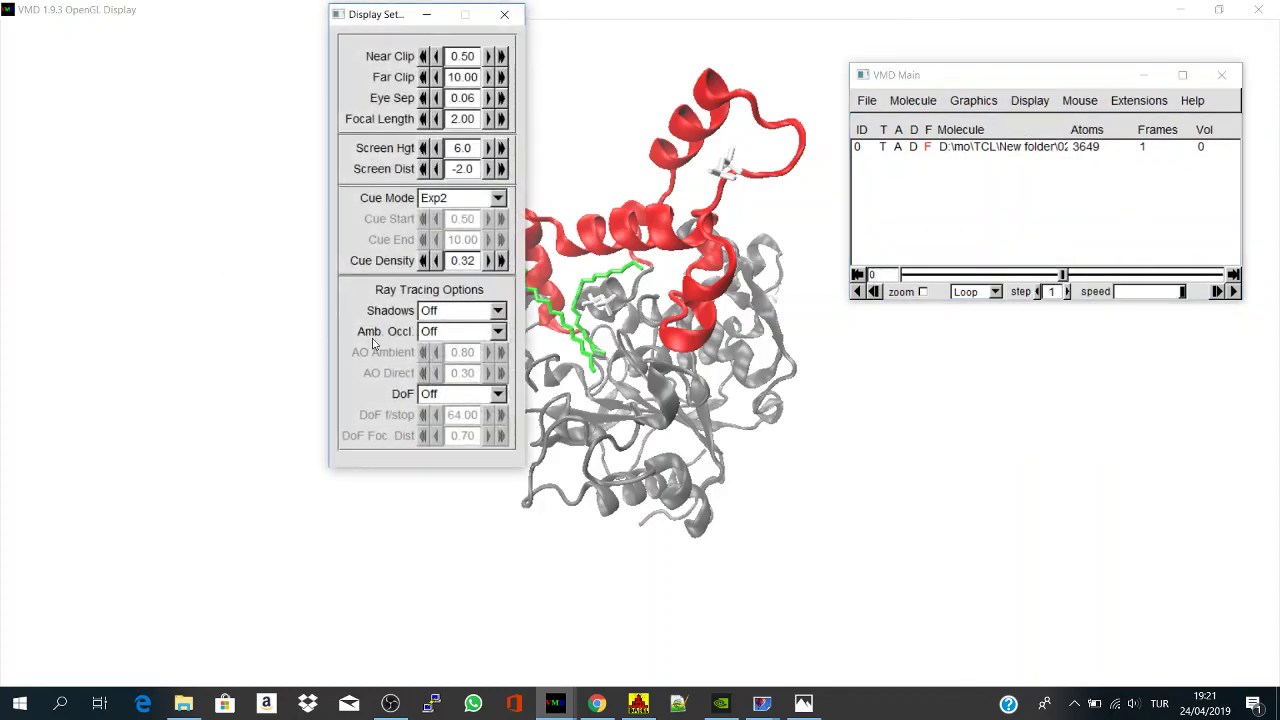